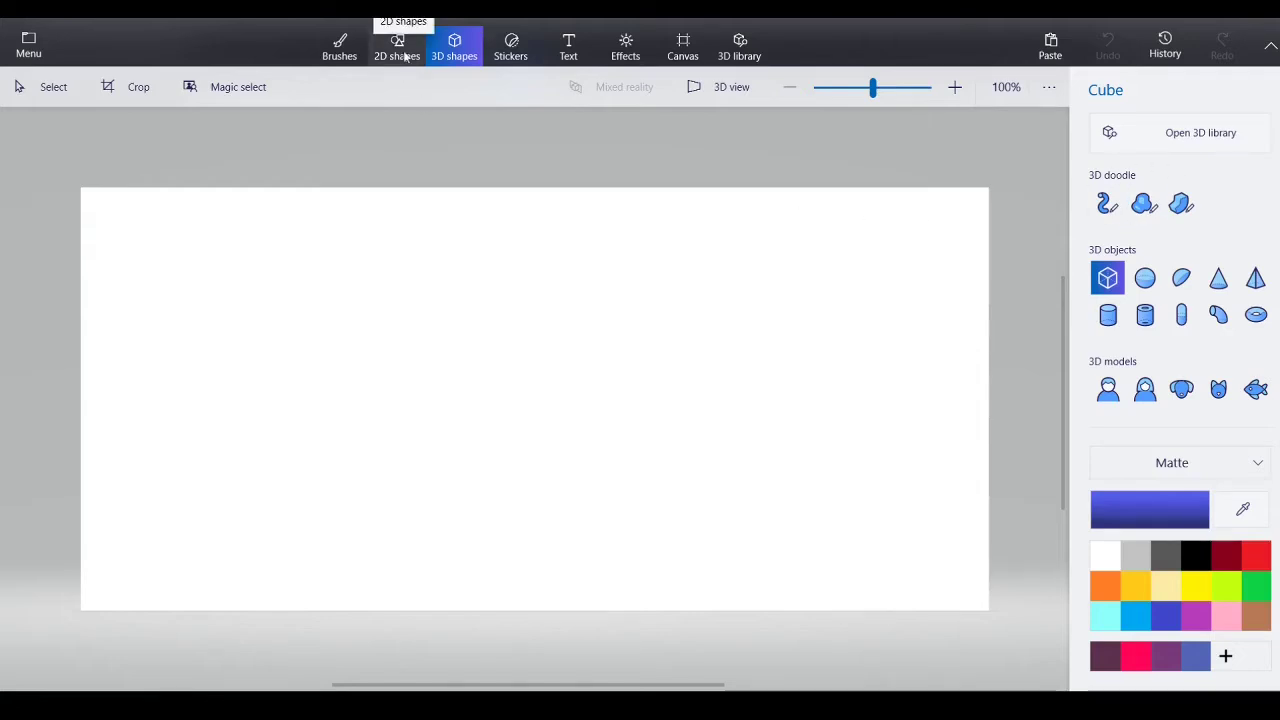
Step: Draw a 2D circle outline in the middle of the canvas and convert it into a 3D object
left_click(400, 50)
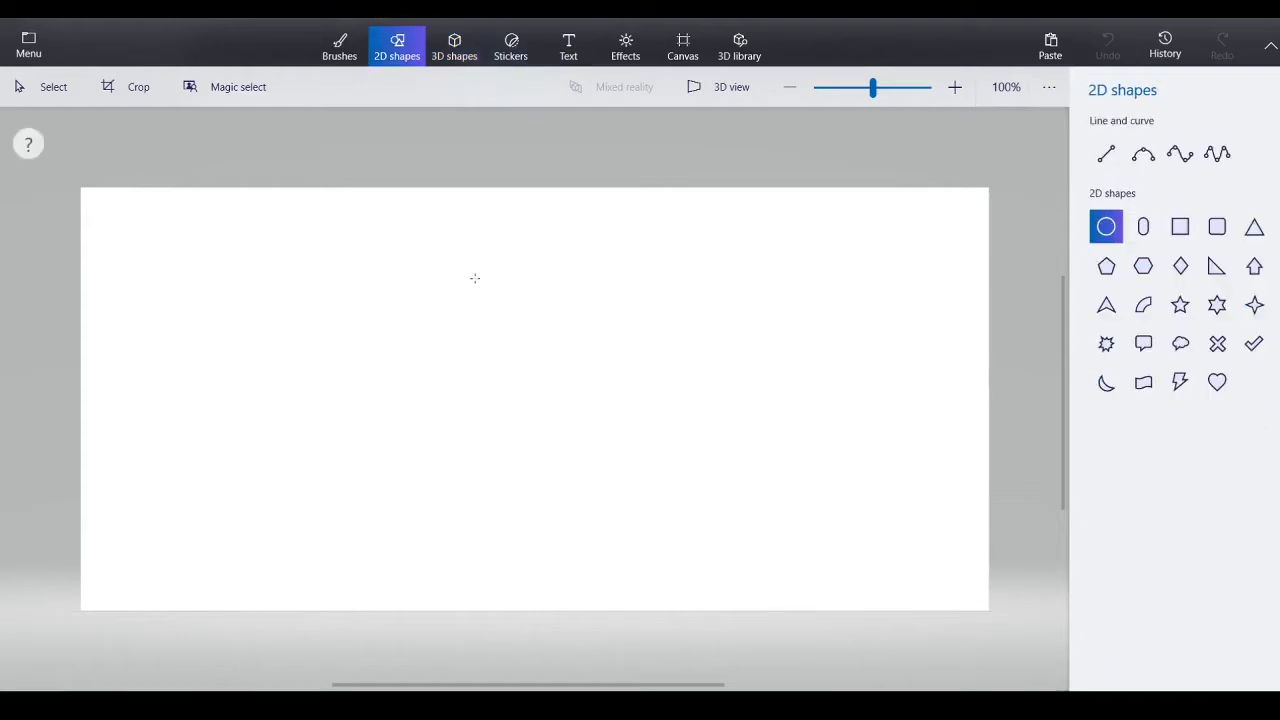
mouse_move(475, 278)
left_mouse_down()
mouse_move(651, 449)
mouse_move(791, 466)
mouse_move(765, 537)
left_mouse_up()
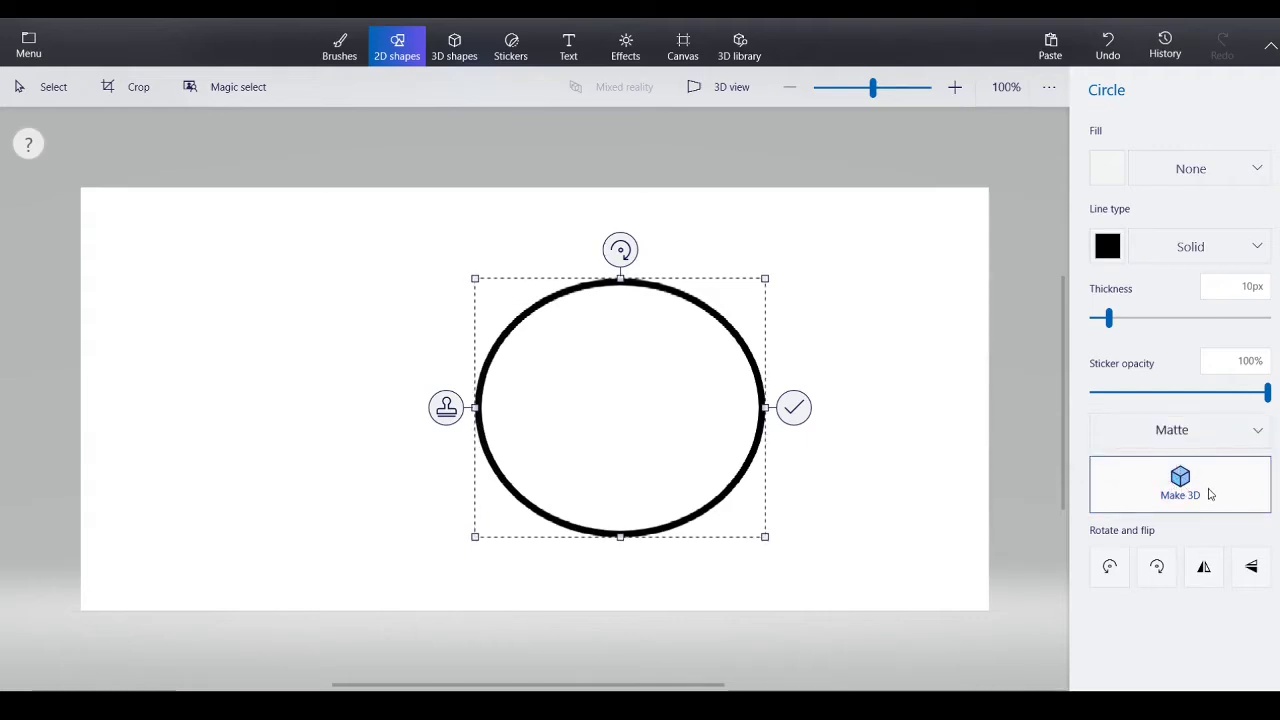
left_click(1208, 493)
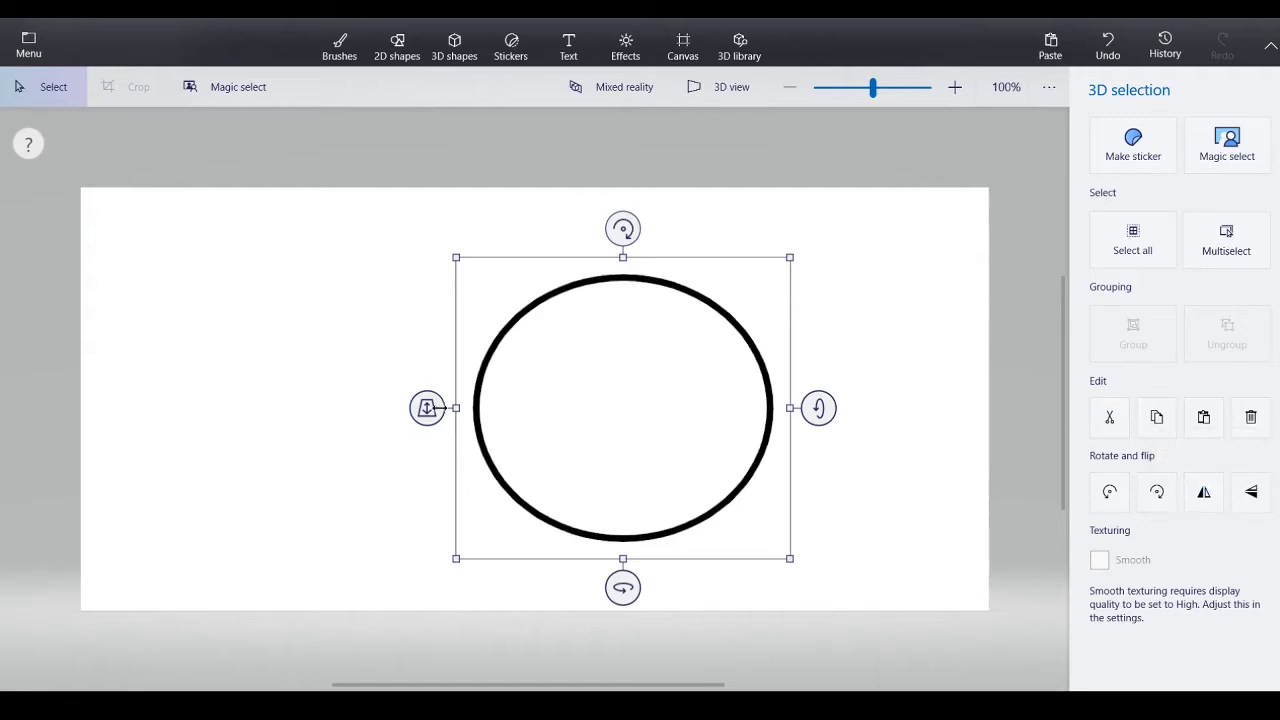
Step: Adjust the 3D circle's depth on the canvas and shrink it from its upper-right corner
left_click_drag(437, 408, 452, 362)
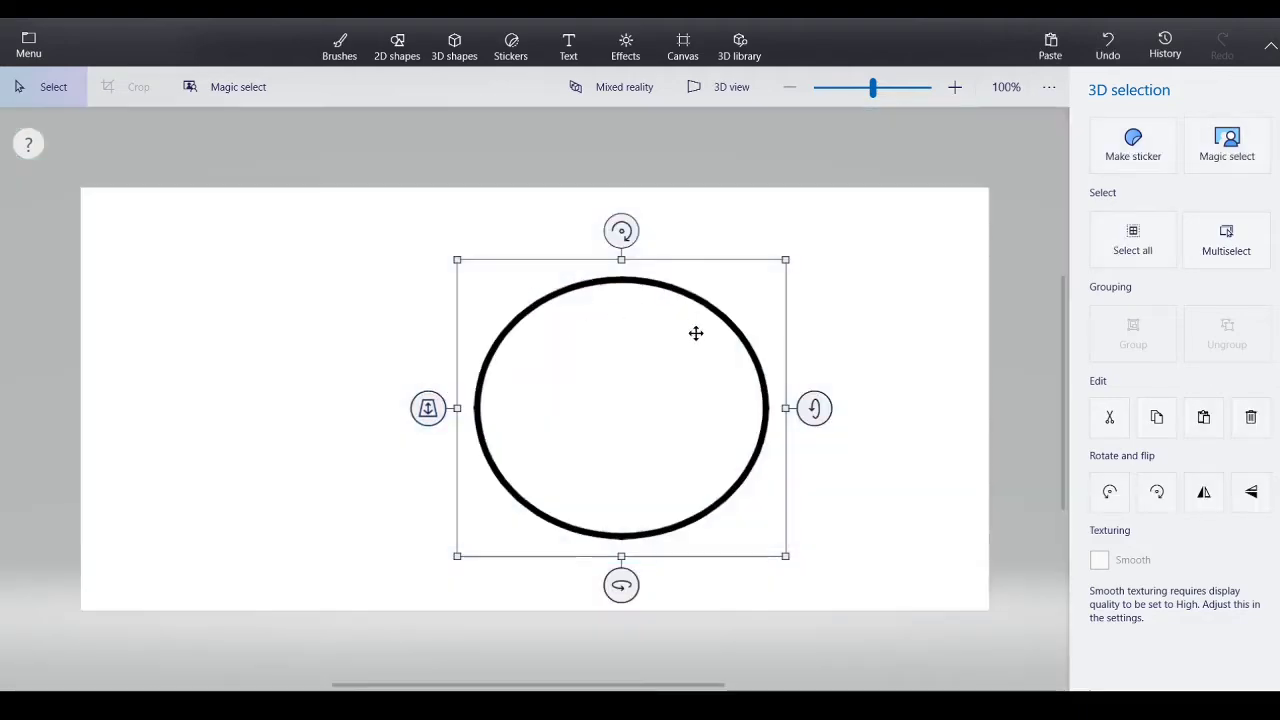
left_click_drag(783, 260, 728, 311)
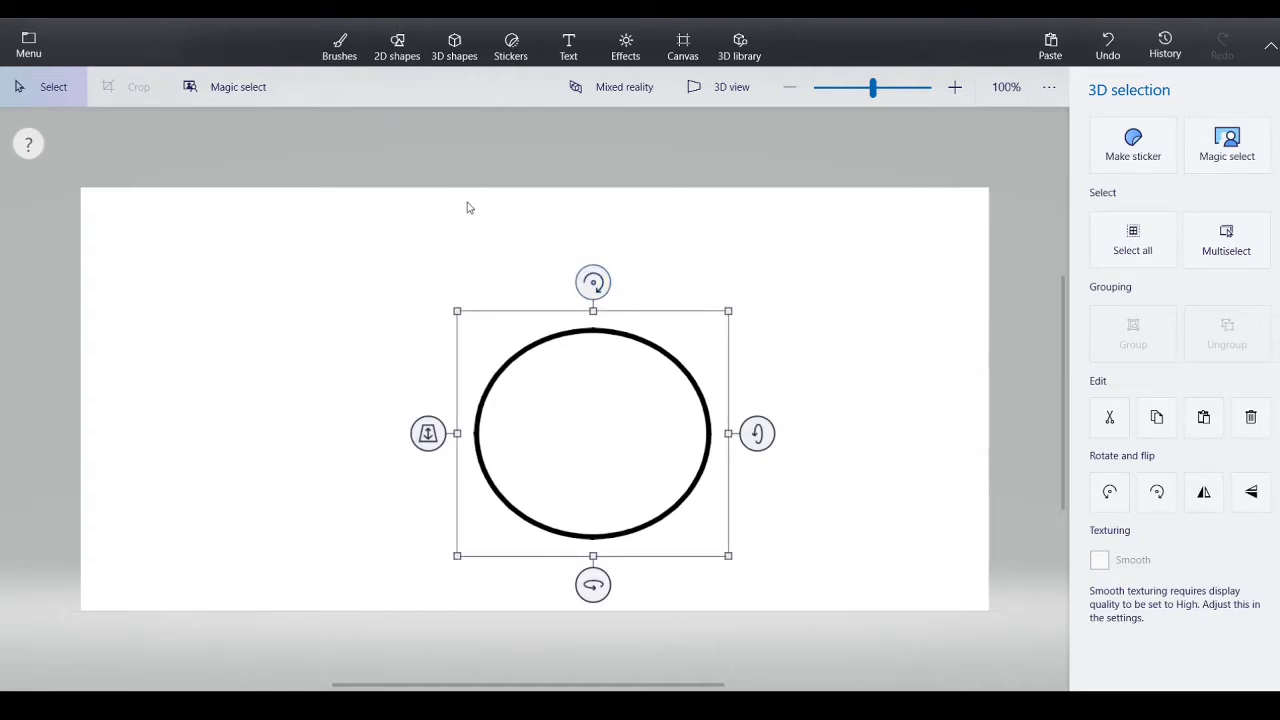
Step: Rotate the 3D circle about all three of its axes, and remove it from the canvas
left_click_drag(593, 283, 593, 372)
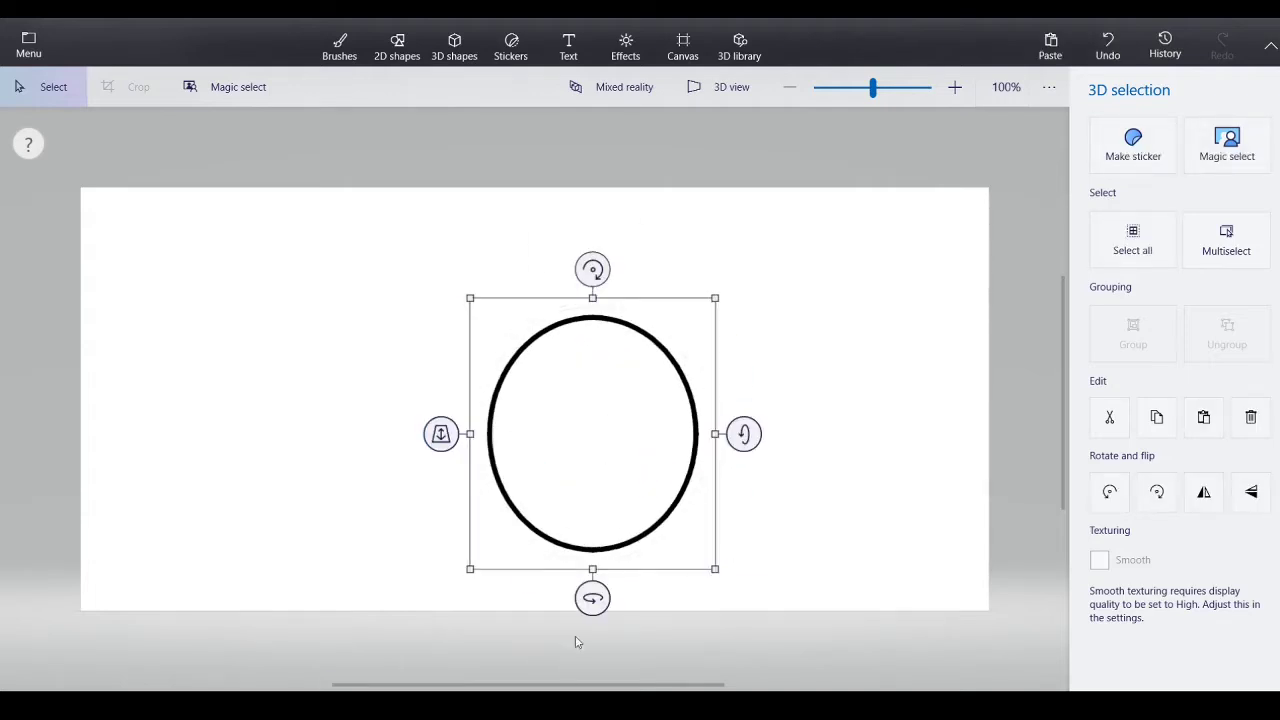
left_click_drag(593, 598, 706, 580)
left_click_drag(649, 434, 733, 560)
mouse_move(593, 603)
left_mouse_down()
mouse_move(643, 612)
mouse_move(610, 612)
left_mouse_up()
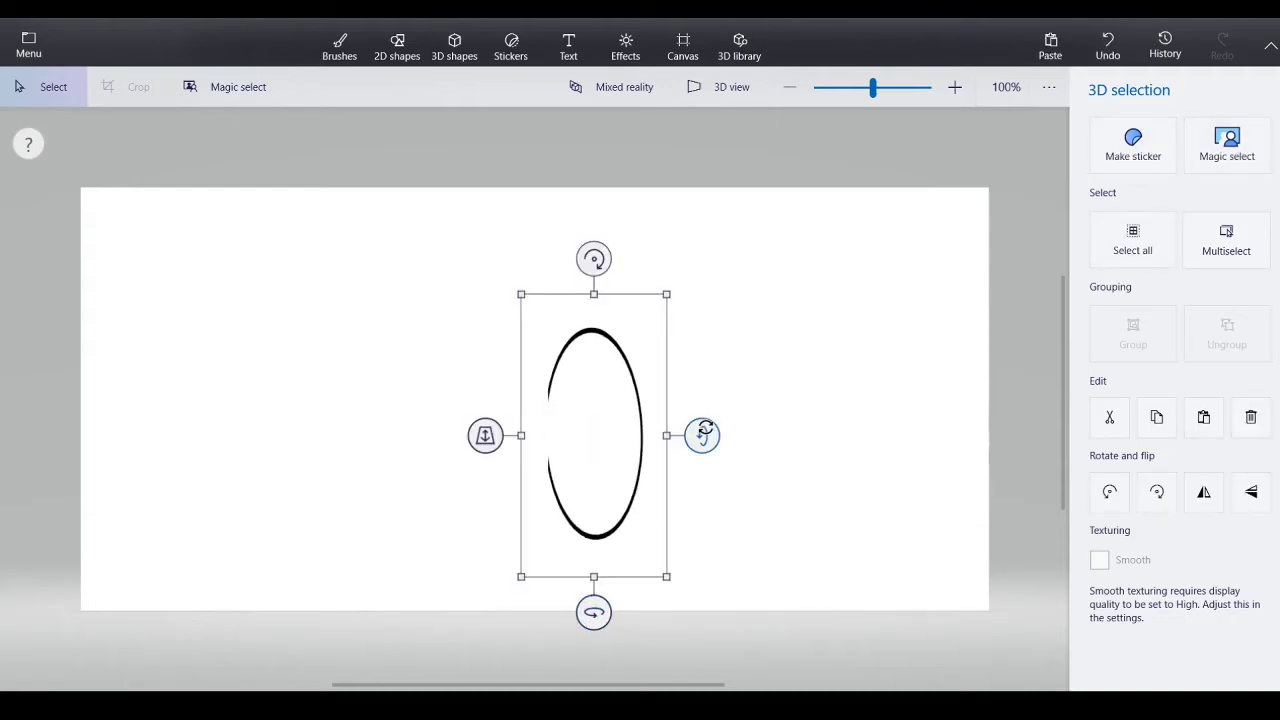
left_click_drag(705, 432, 760, 375)
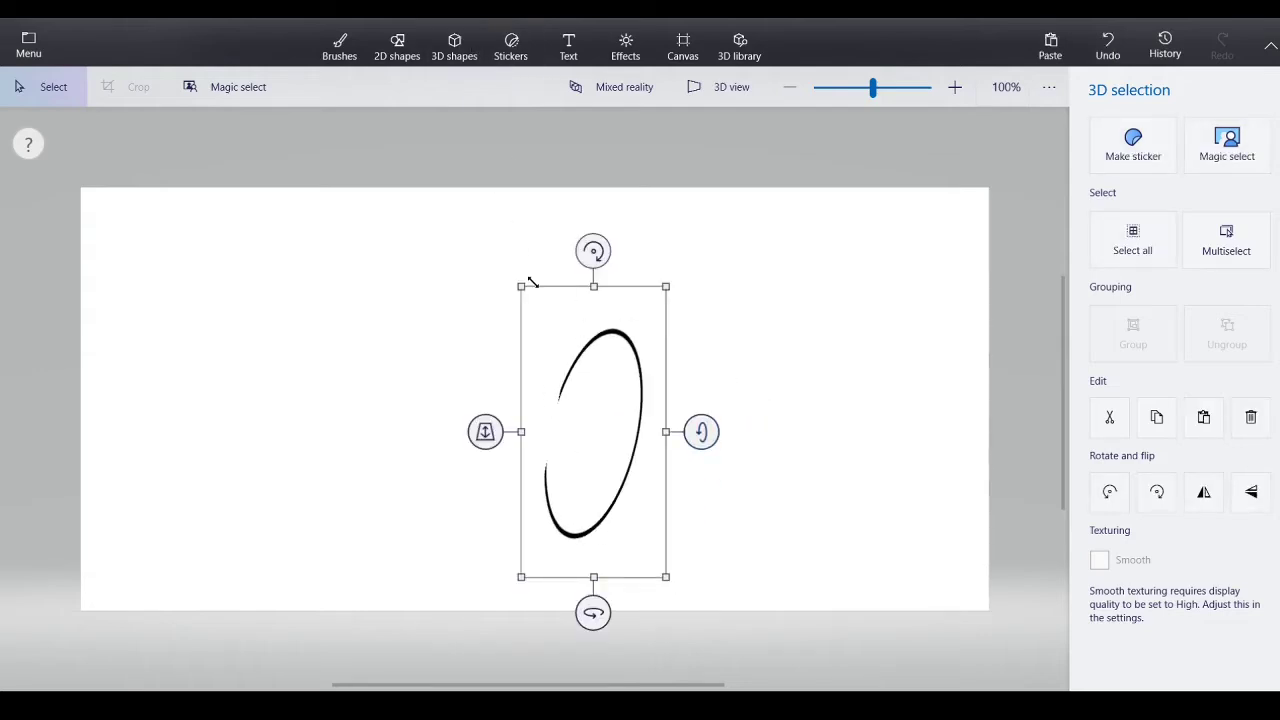
key("ctrl+z")
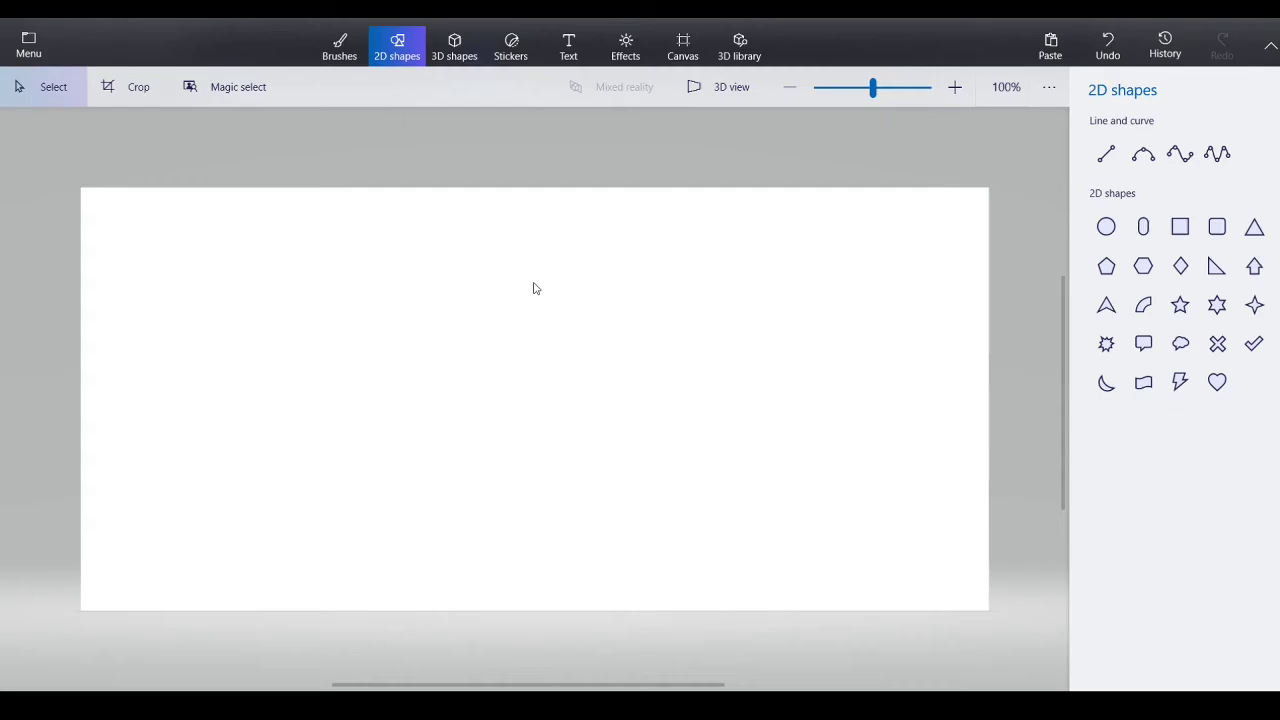
Step: Look through the 3D doodle tools: the tube brush with its tube shapes, soft edge and sharp edge
left_click(451, 60)
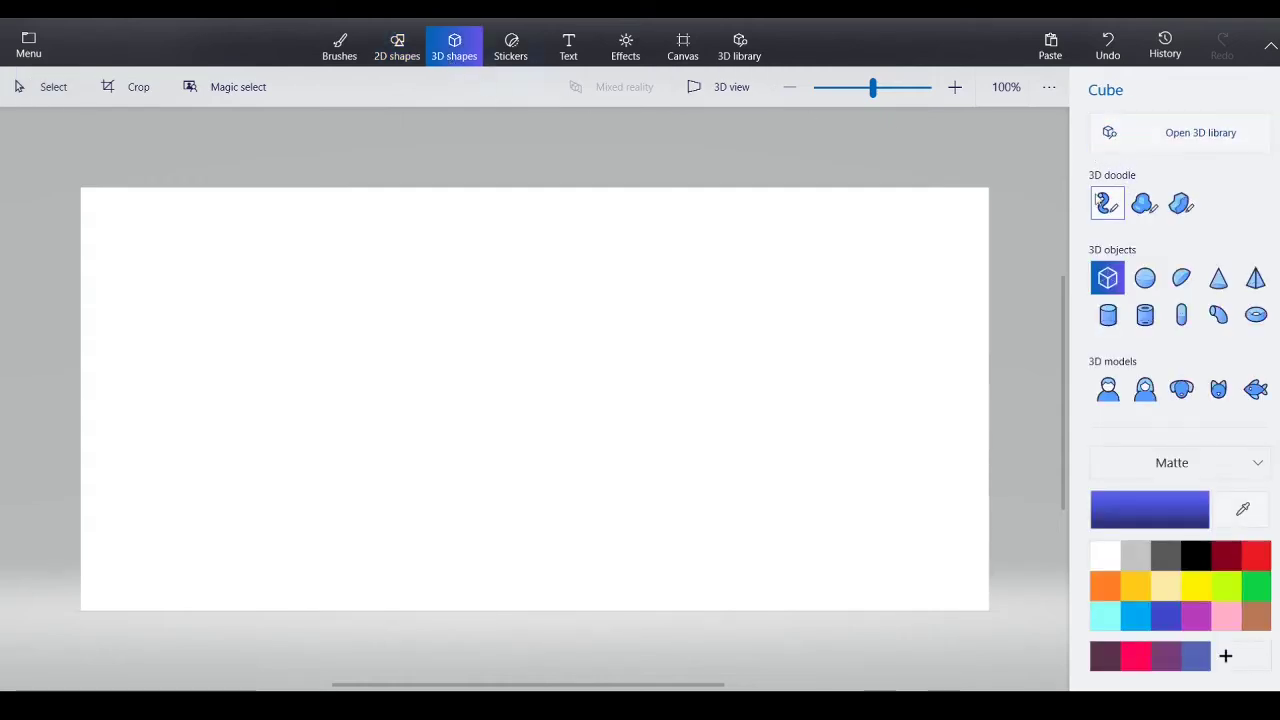
left_click(1104, 203)
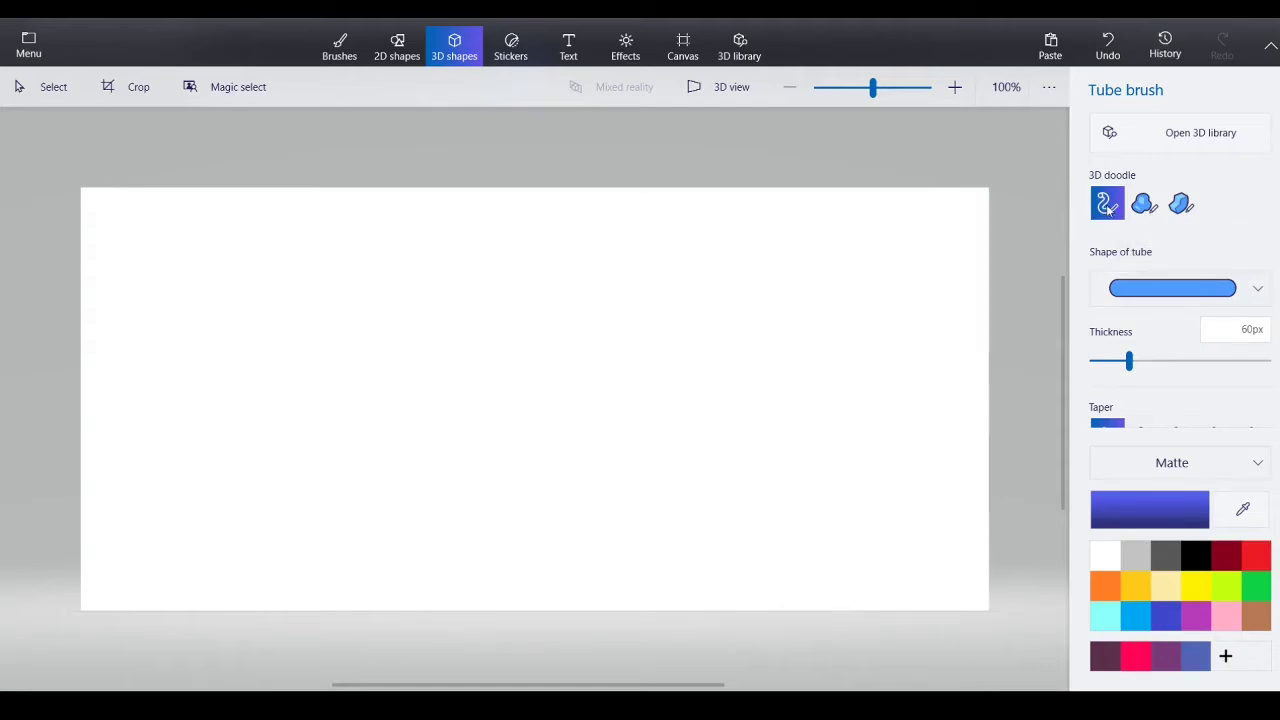
left_click(1185, 290)
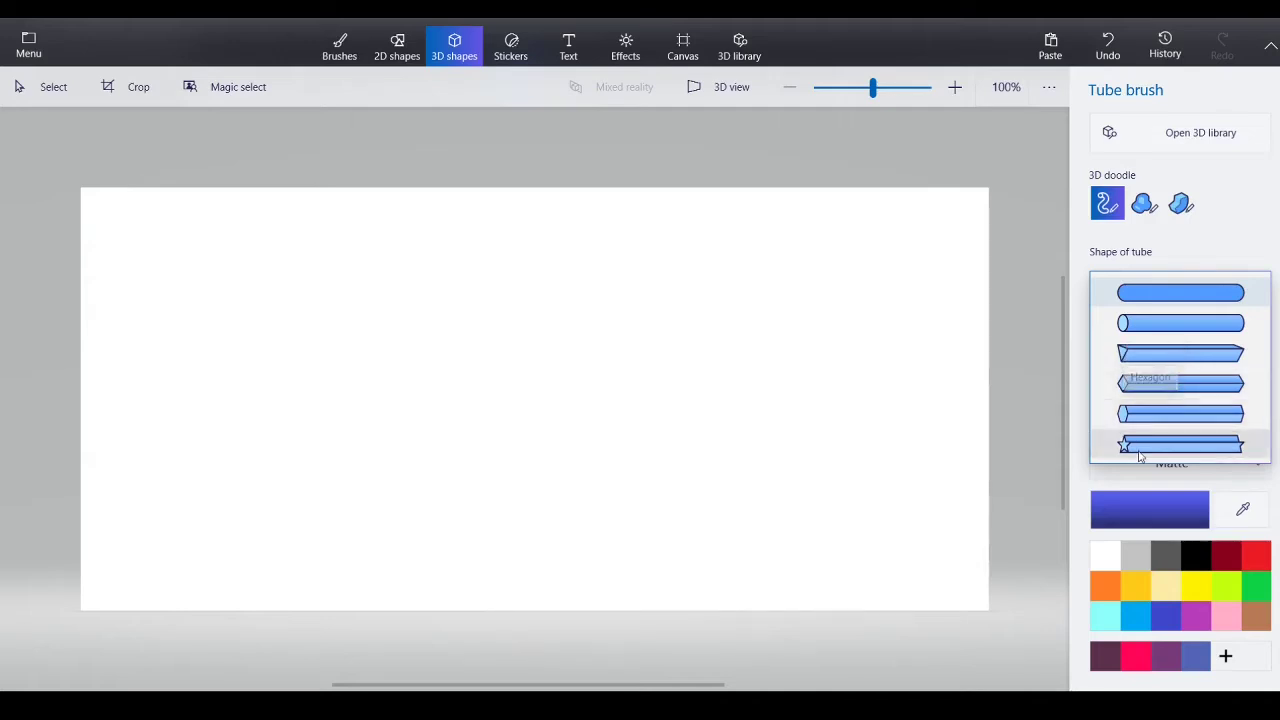
left_click(1240, 225)
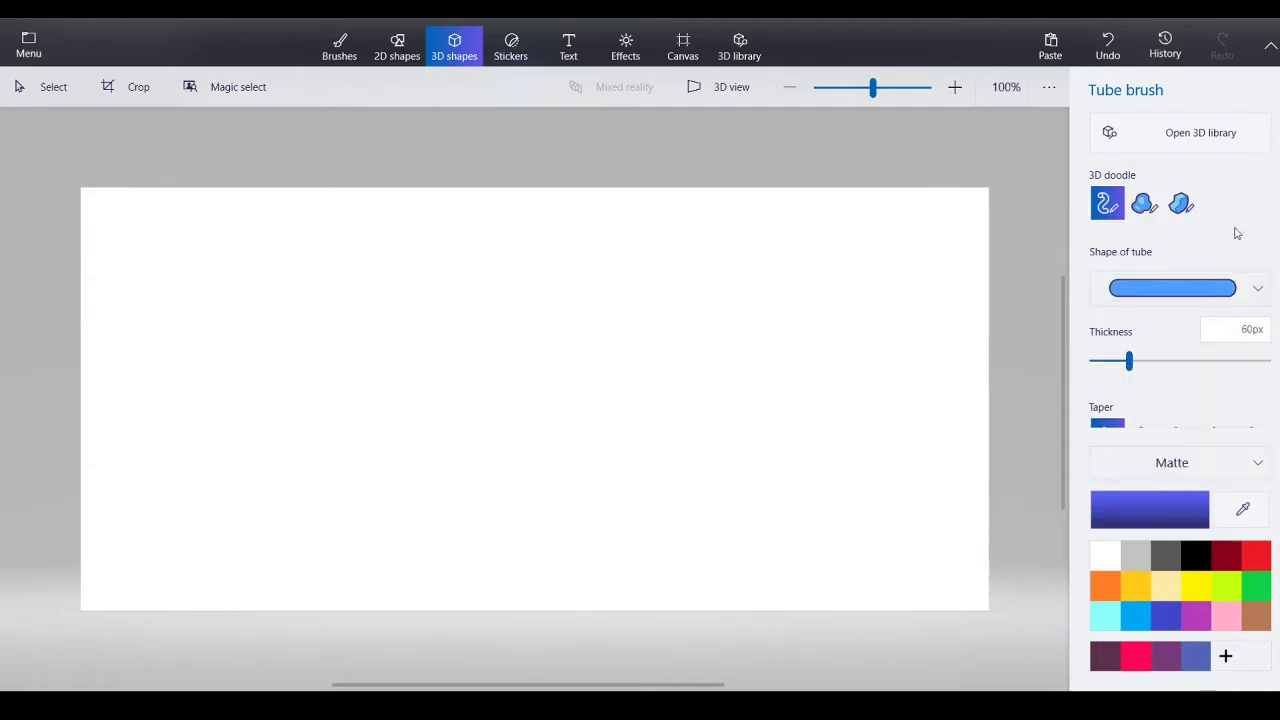
left_click(1137, 207)
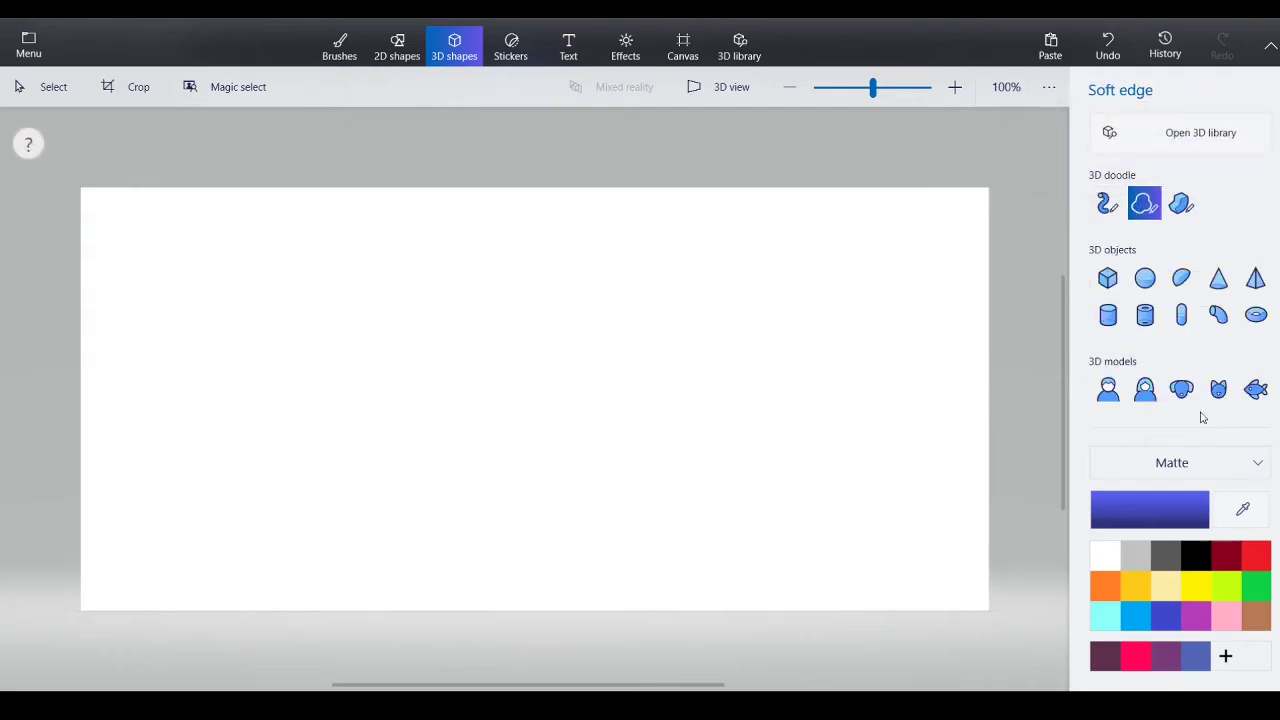
left_click(1189, 211)
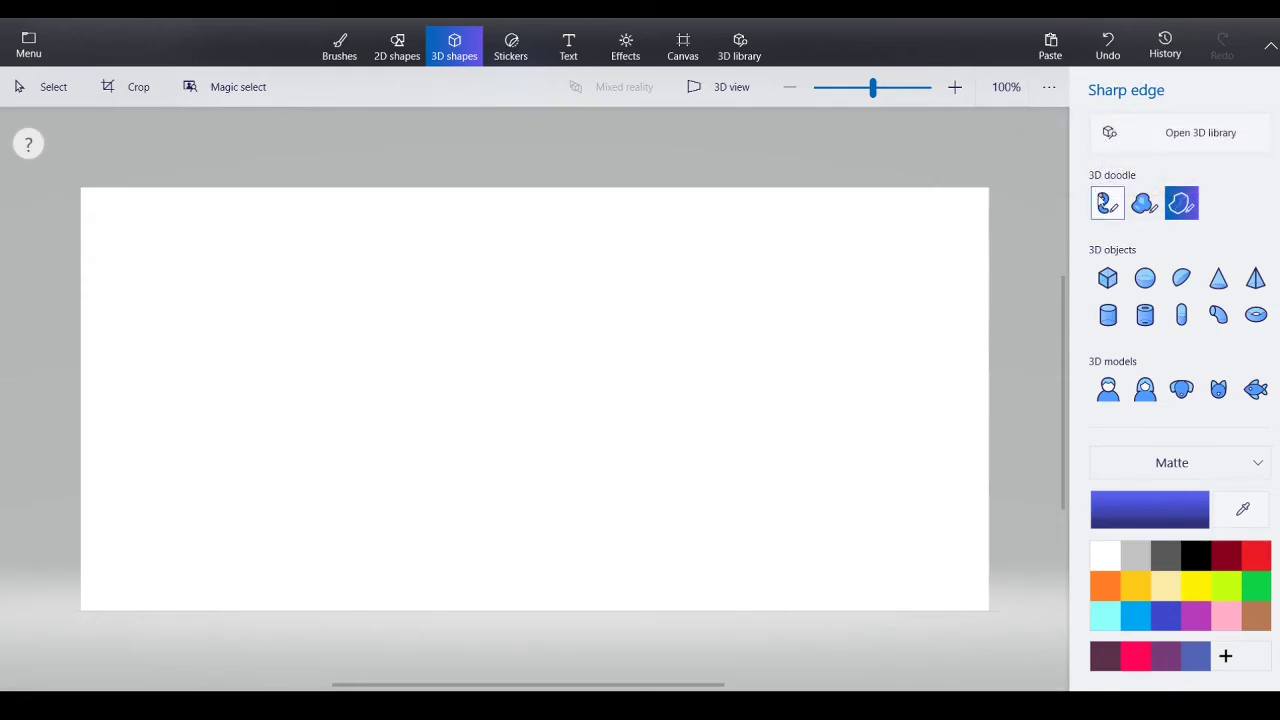
Step: Draw a wavy blue 60px tube with rounded ends across the canvas using the tube brush
left_click(1104, 203)
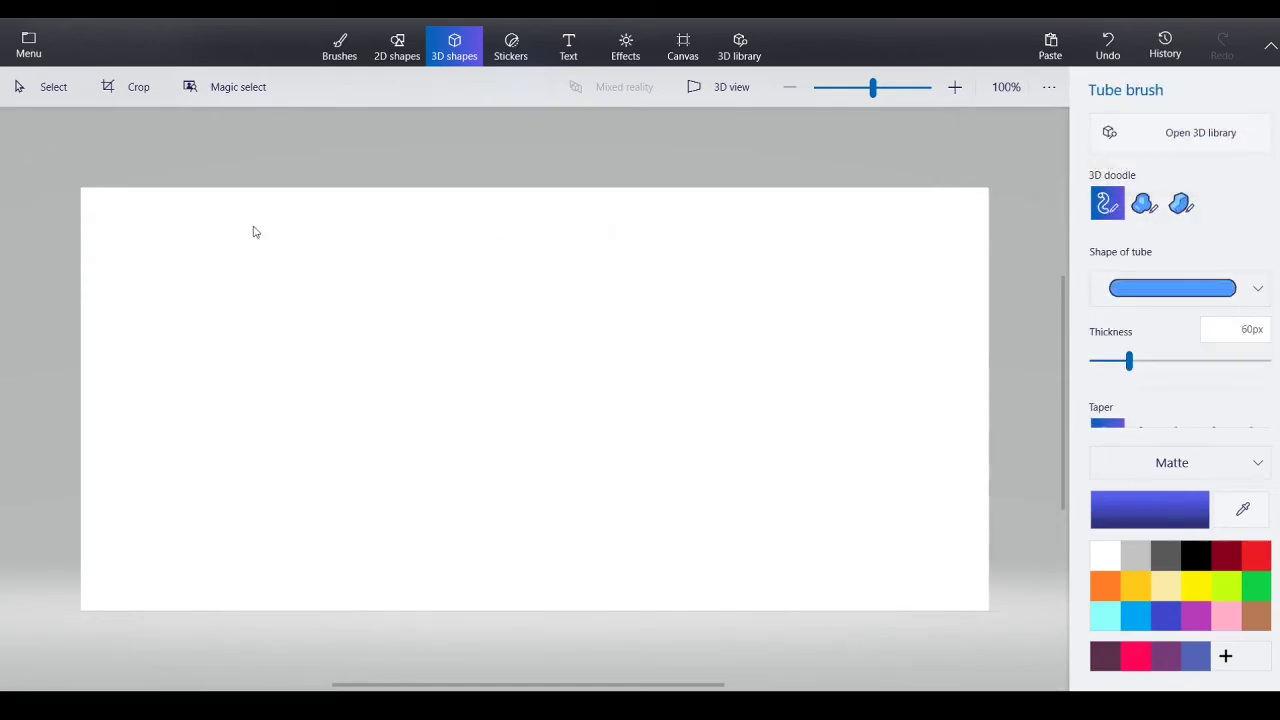
mouse_move(170, 244)
left_mouse_down()
mouse_move(168, 278)
mouse_move(196, 313)
mouse_move(268, 316)
mouse_move(353, 288)
mouse_move(359, 445)
mouse_move(489, 416)
mouse_move(629, 476)
mouse_move(680, 344)
left_mouse_up()
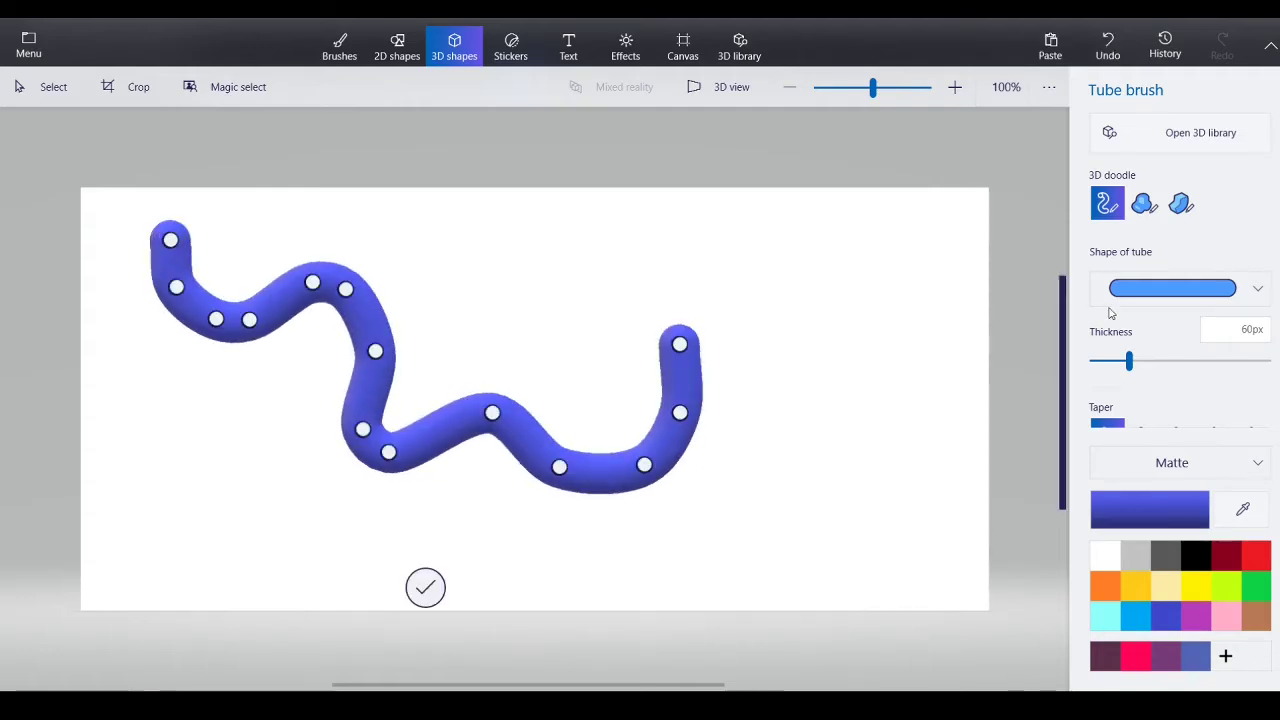
Step: Switch the tube shape to the flat-ended round tube and draw two more winding freehand tubes
left_click(1179, 299)
left_click(1190, 321)
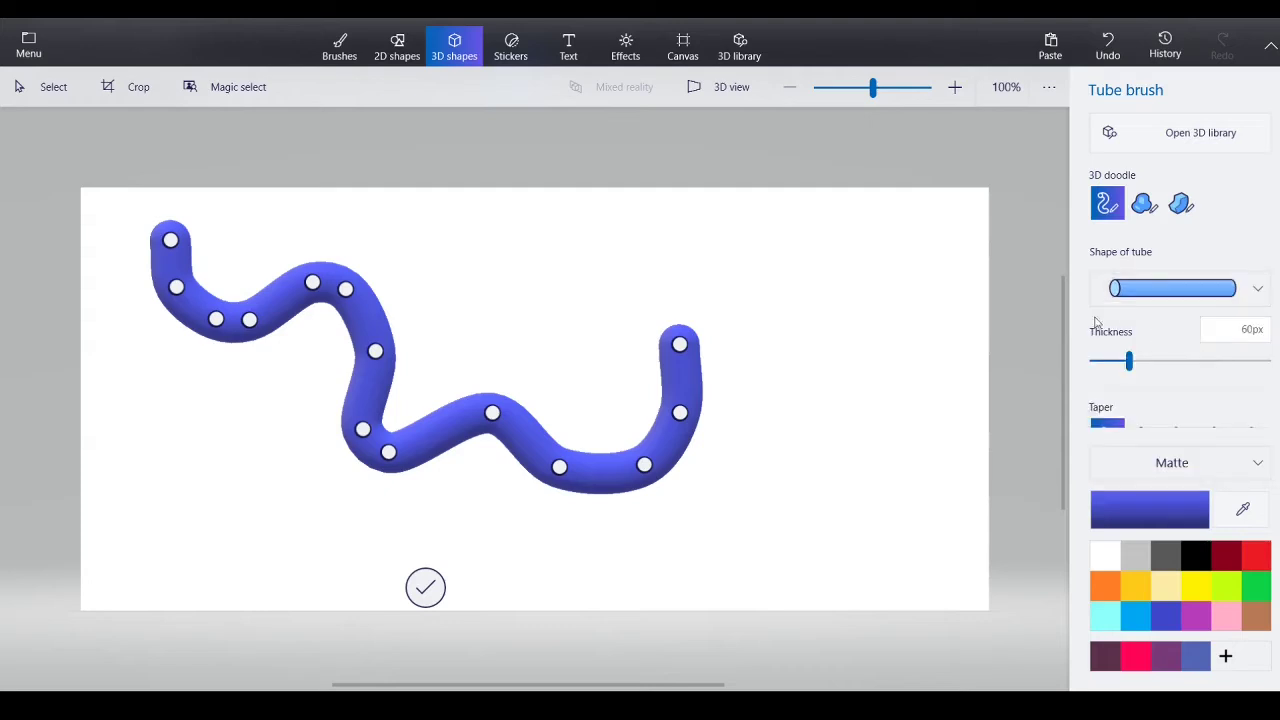
mouse_move(391, 200)
left_mouse_down()
mouse_move(518, 269)
mouse_move(601, 256)
mouse_move(614, 305)
mouse_move(853, 256)
mouse_move(894, 417)
mouse_move(937, 455)
mouse_move(788, 548)
mouse_move(745, 546)
mouse_move(781, 357)
mouse_move(802, 320)
mouse_move(785, 356)
mouse_move(764, 280)
mouse_move(663, 280)
mouse_move(645, 252)
mouse_move(700, 302)
mouse_move(640, 258)
mouse_move(687, 316)
left_mouse_up()
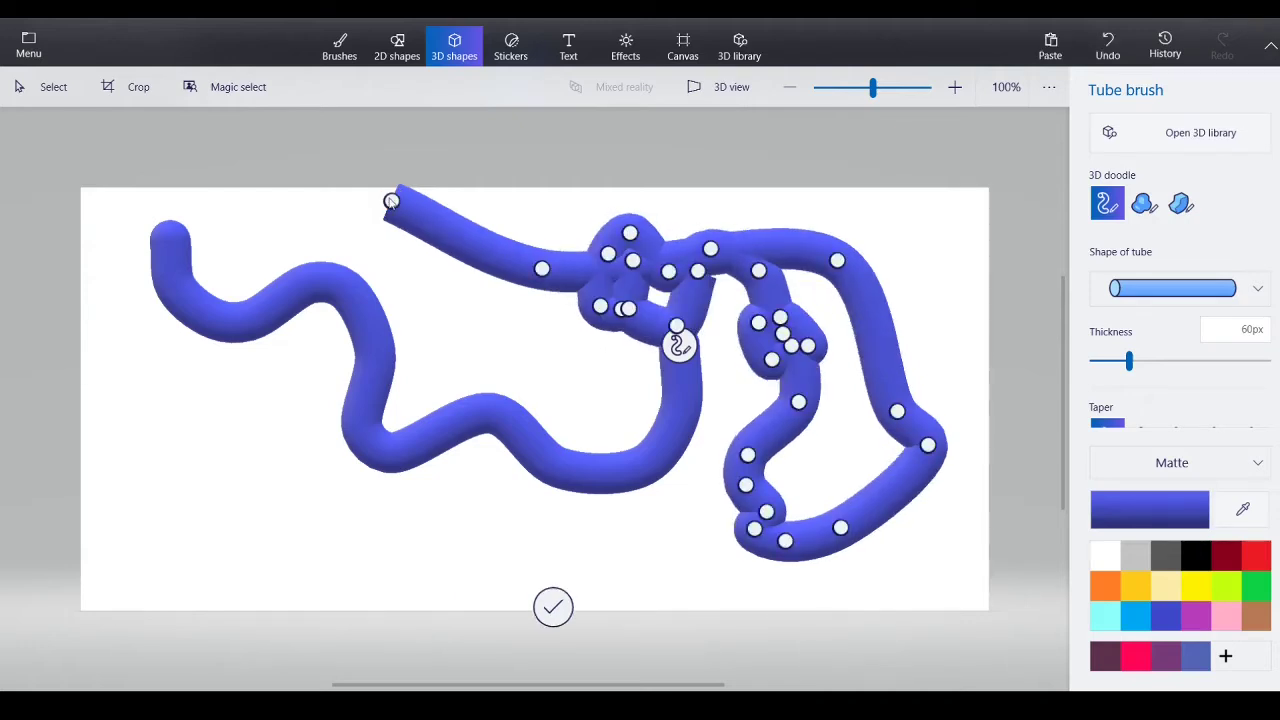
mouse_move(471, 325)
left_mouse_down()
mouse_move(535, 349)
mouse_move(553, 330)
mouse_move(524, 324)
mouse_move(528, 346)
mouse_move(502, 357)
mouse_move(477, 337)
left_mouse_up()
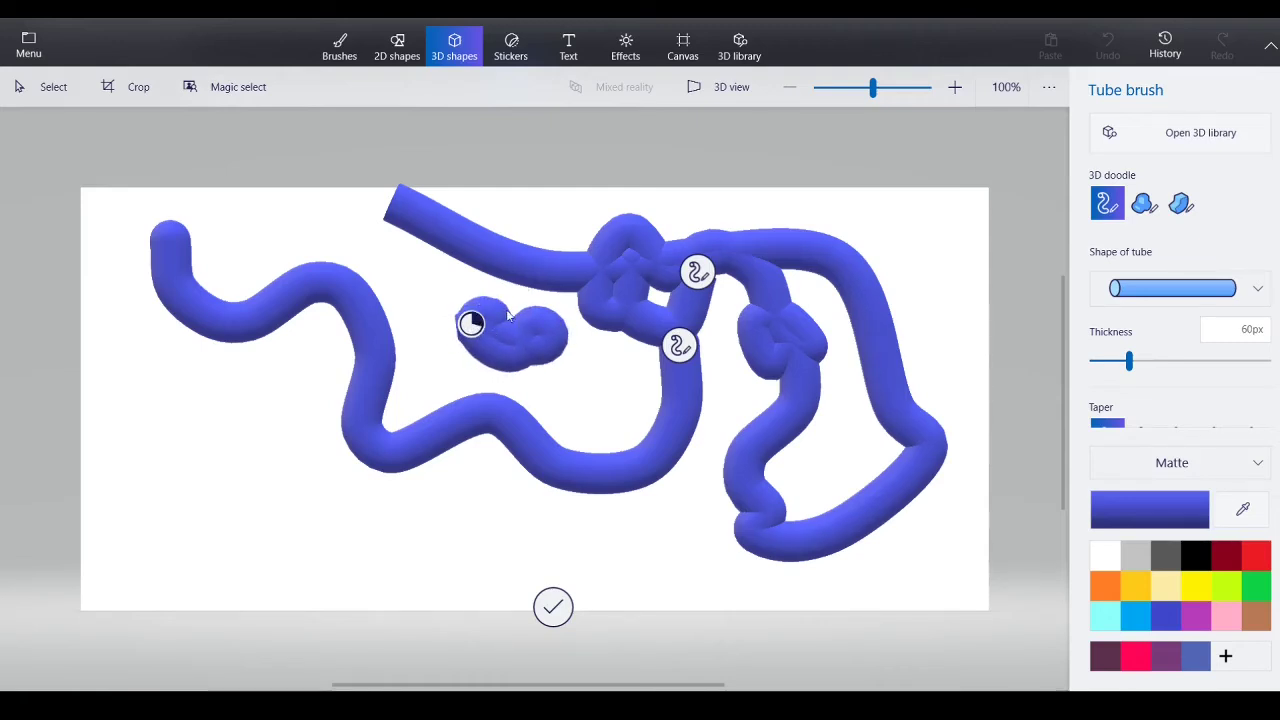
mouse_move(505, 315)
left_mouse_down()
mouse_move(458, 273)
mouse_move(422, 270)
mouse_move(288, 197)
mouse_move(203, 239)
mouse_move(277, 348)
mouse_move(240, 486)
mouse_move(186, 488)
left_mouse_up()
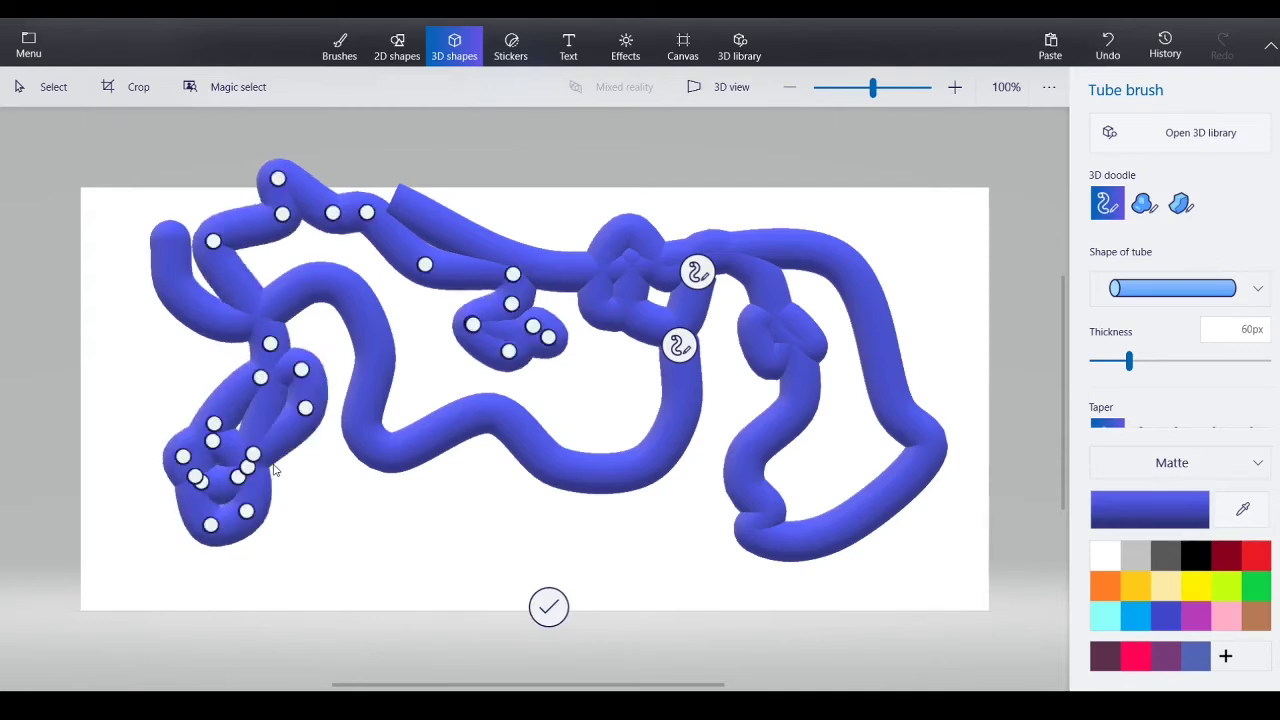
Step: Reshape the last tube by moving two of its path points, and delete the finished tube drawing
left_click_drag(303, 370, 391, 334)
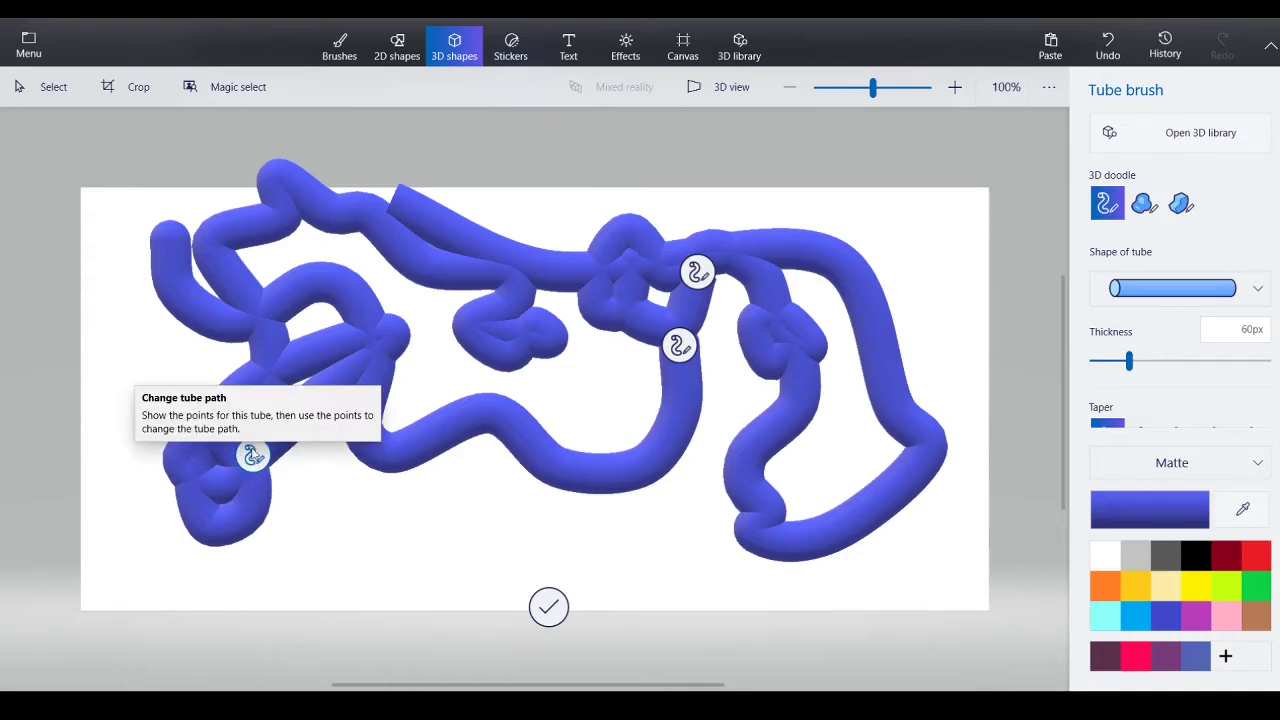
left_click(252, 456)
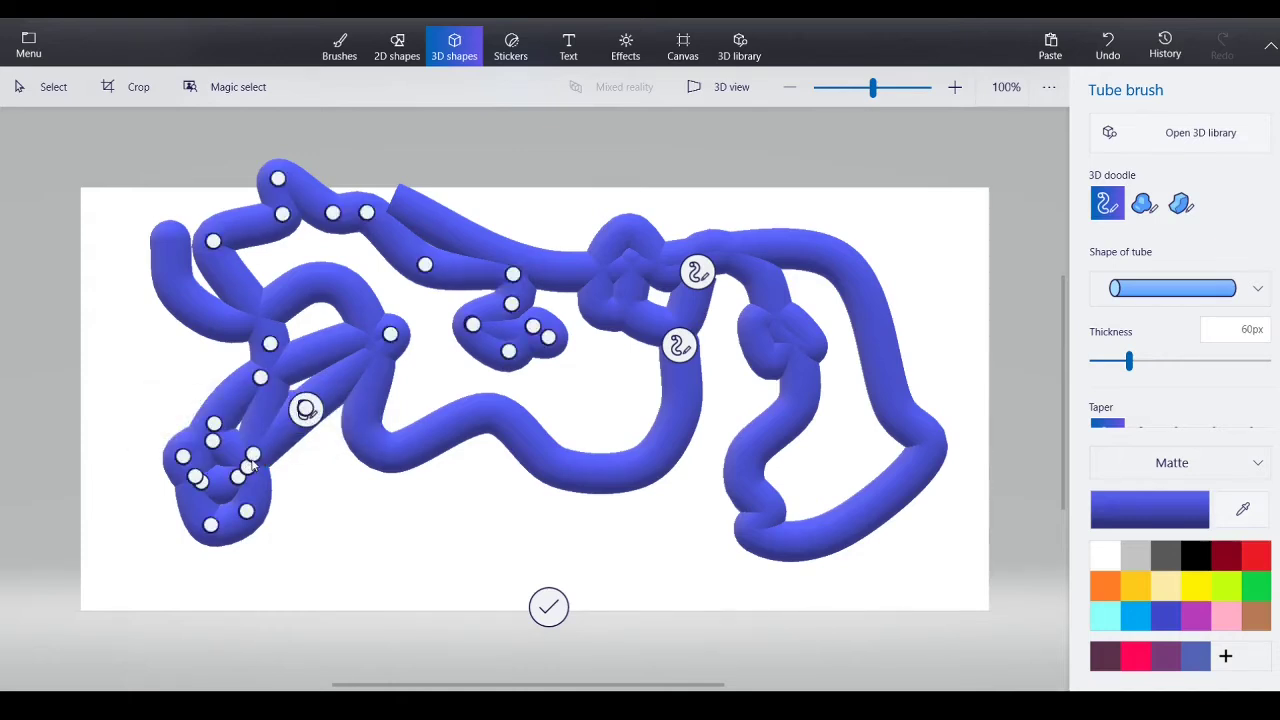
left_click_drag(183, 456, 156, 377)
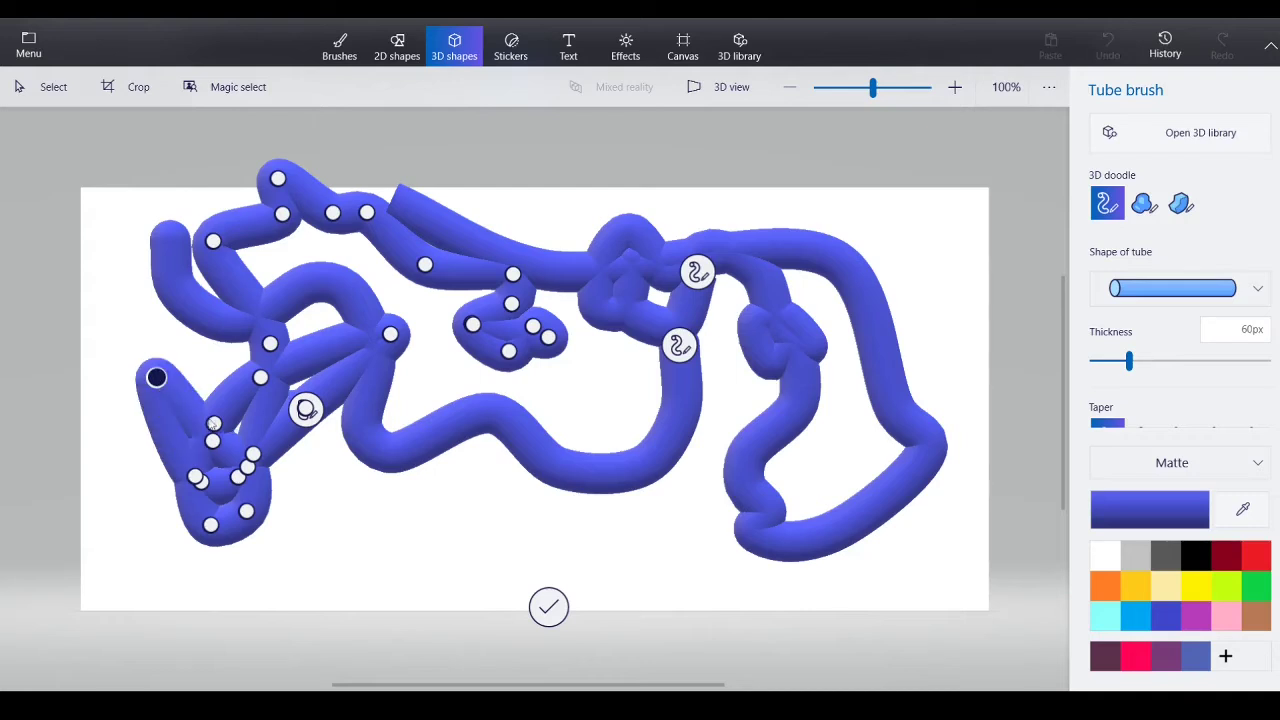
left_click(537, 607)
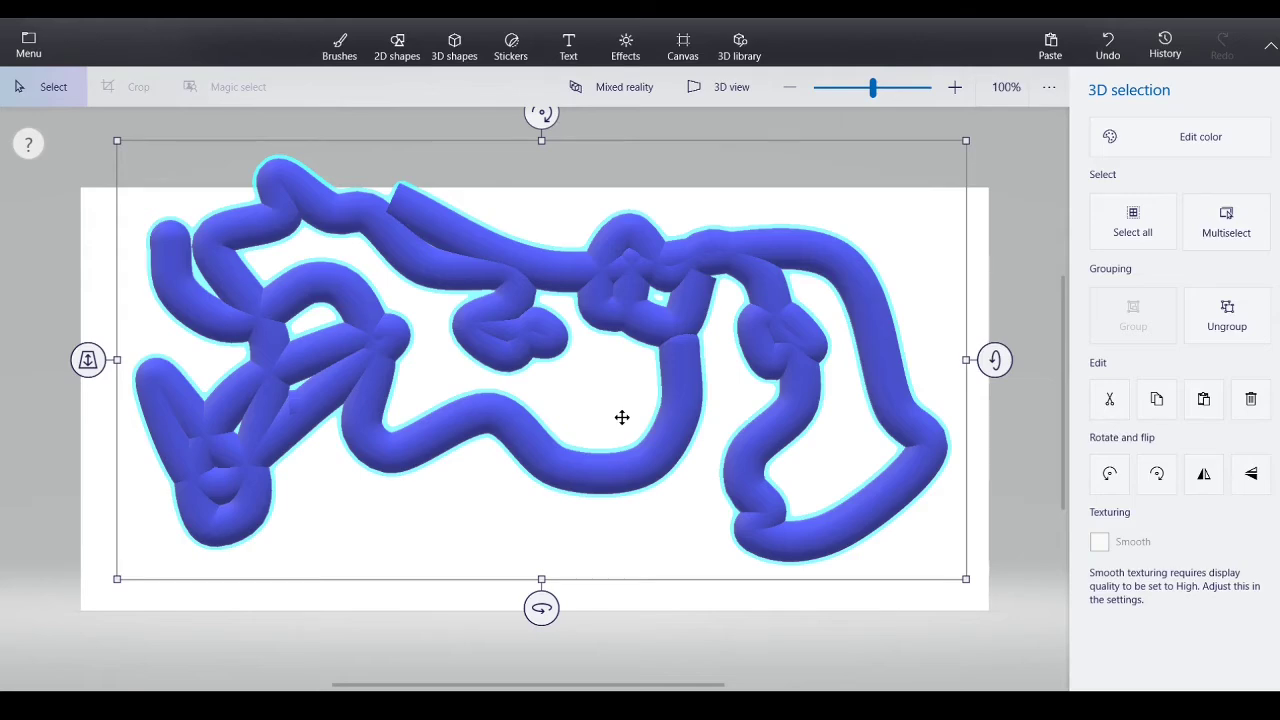
key("Delete")
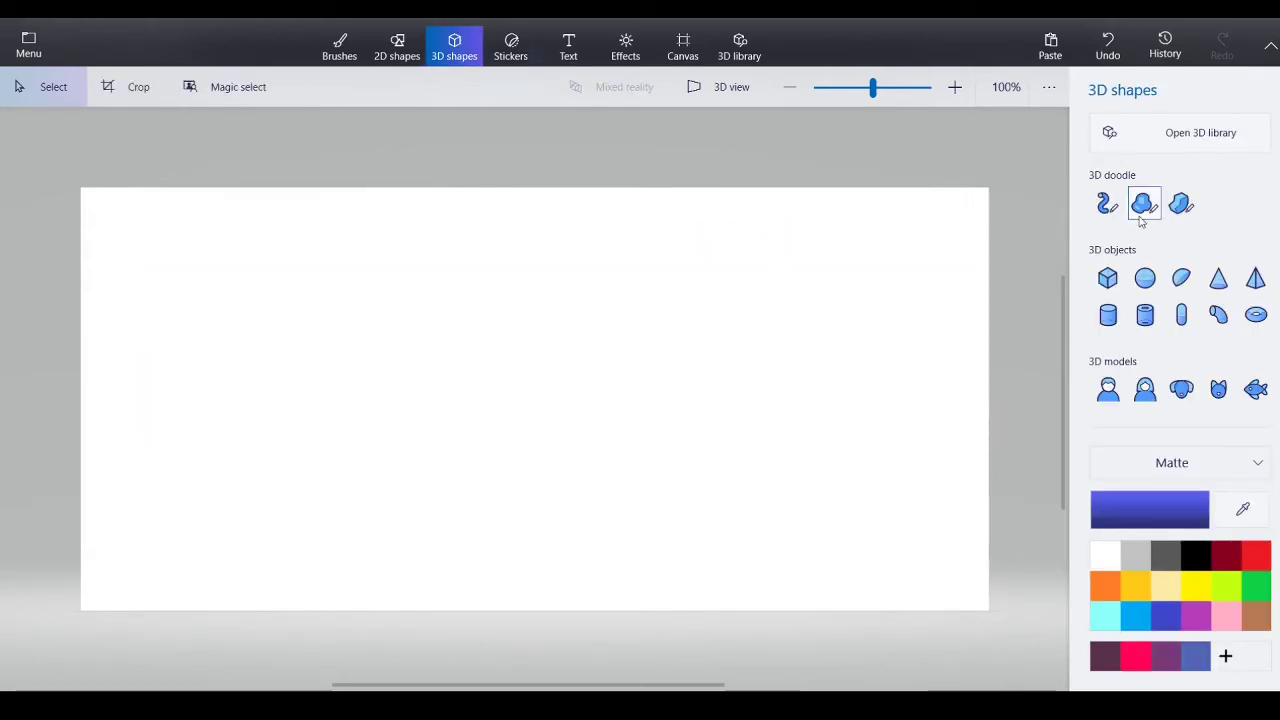
Step: Draw a large closed freehand blob across the canvas with the soft edge doodle tool
left_click(1140, 214)
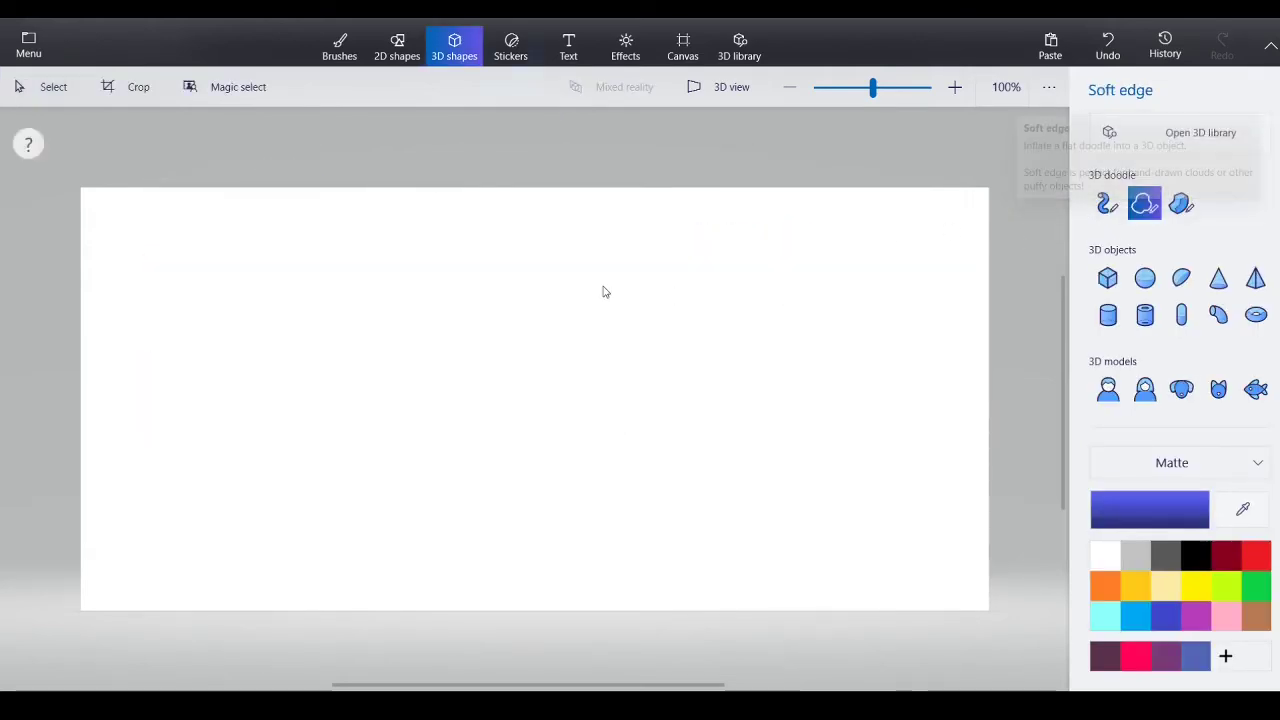
left_click(497, 308)
mouse_move(550, 532)
left_mouse_down()
mouse_move(696, 579)
mouse_move(835, 413)
left_mouse_up()
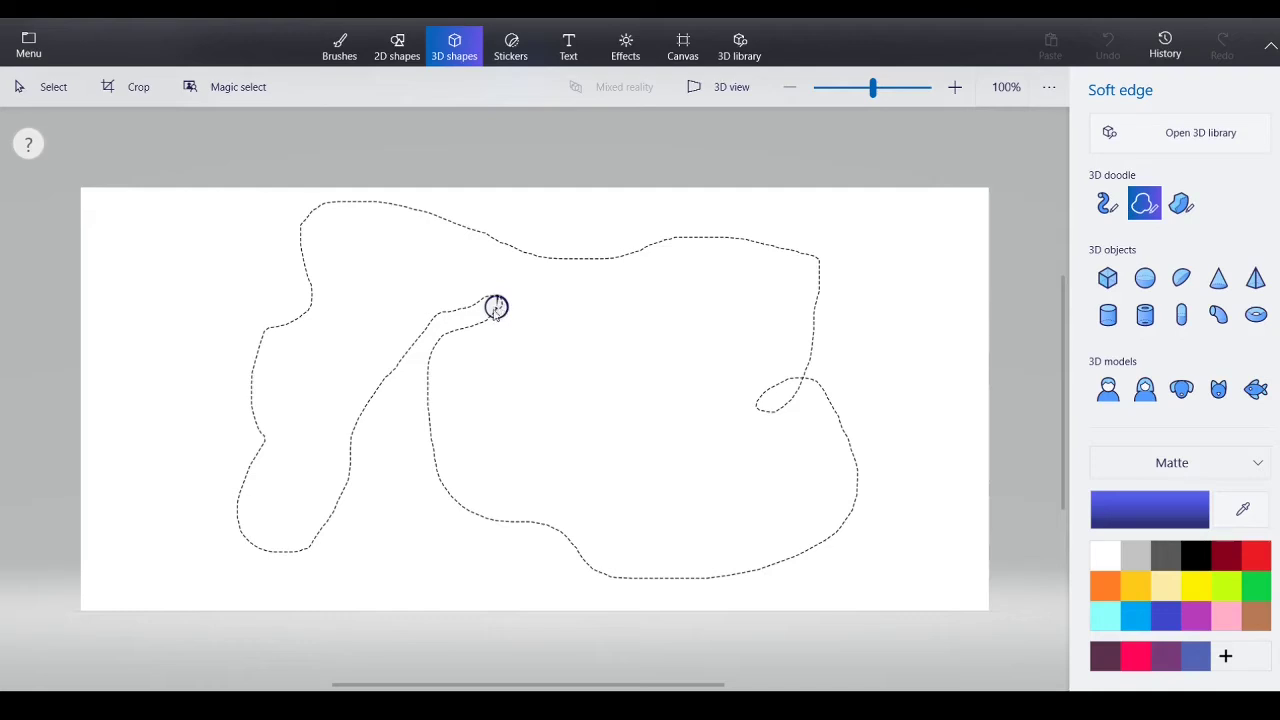
left_click_drag(496, 306, 495, 310)
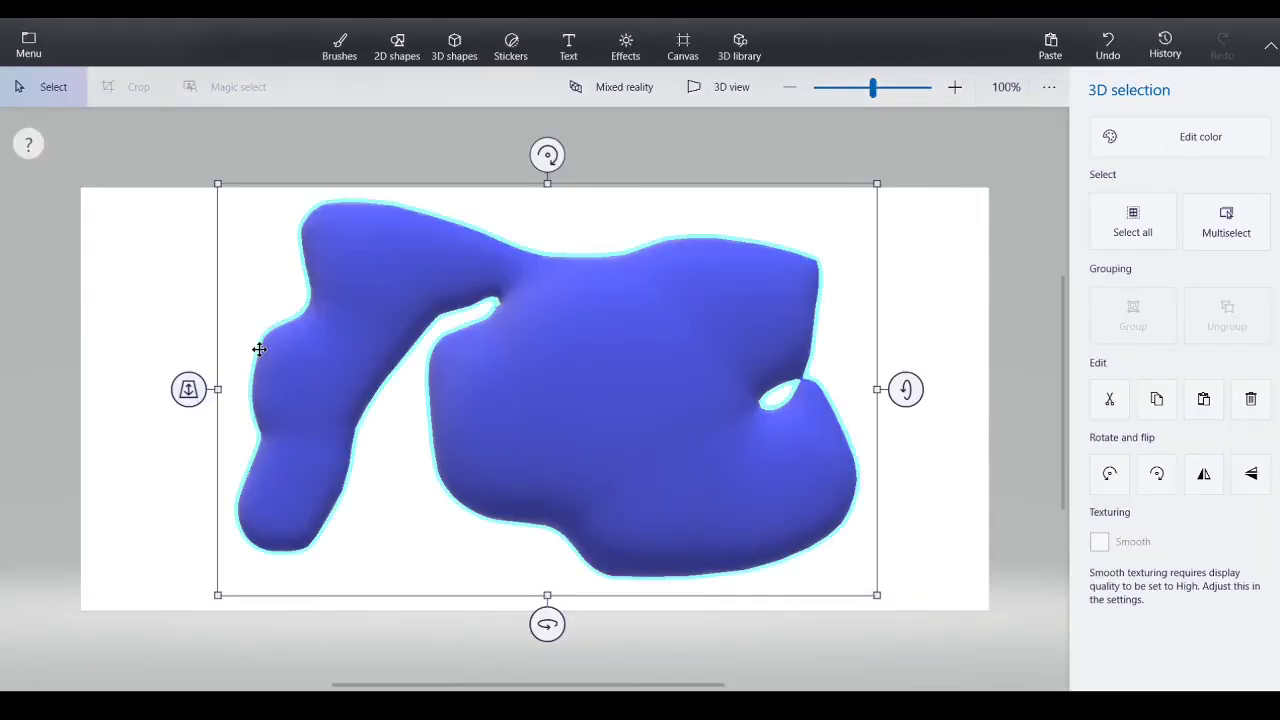
Step: Rotate the soft-edged blob about its vertical axis and delete it
left_click_drag(541, 630, 580, 446)
key("Delete")
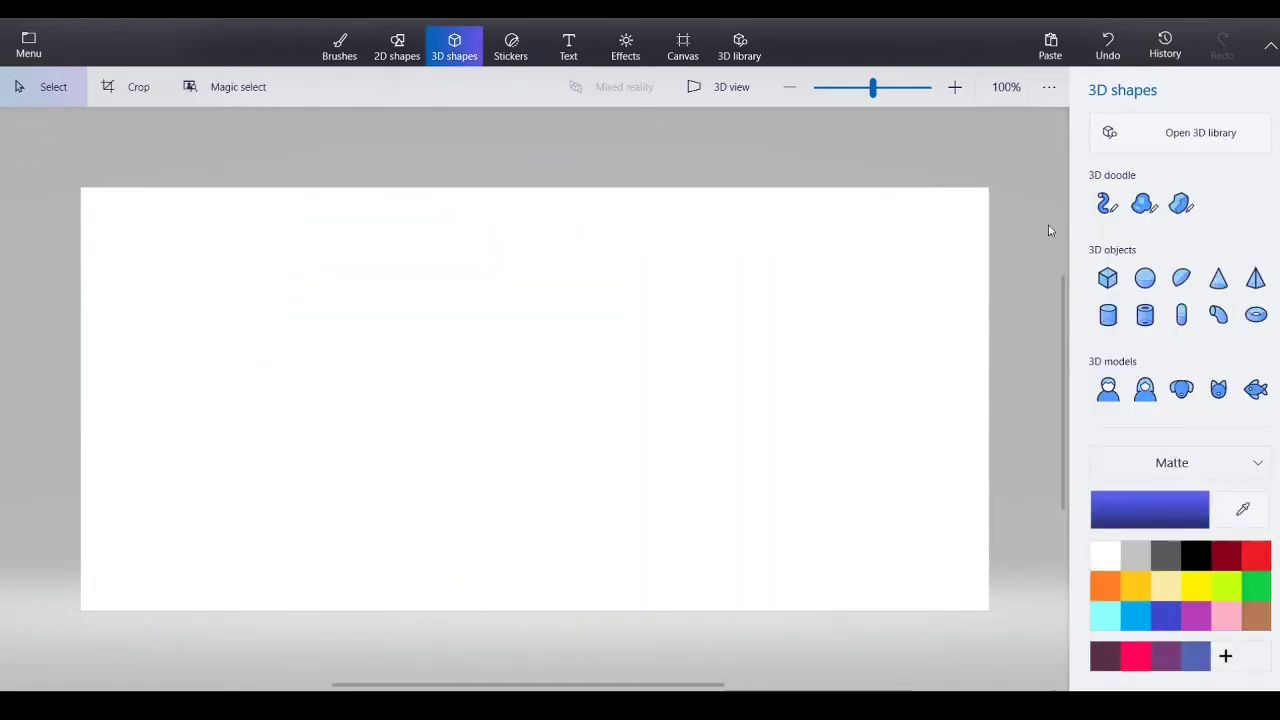
Step: Draw a closed freehand outline with a loop in it using the sharp edge doodle tool
left_click(1191, 203)
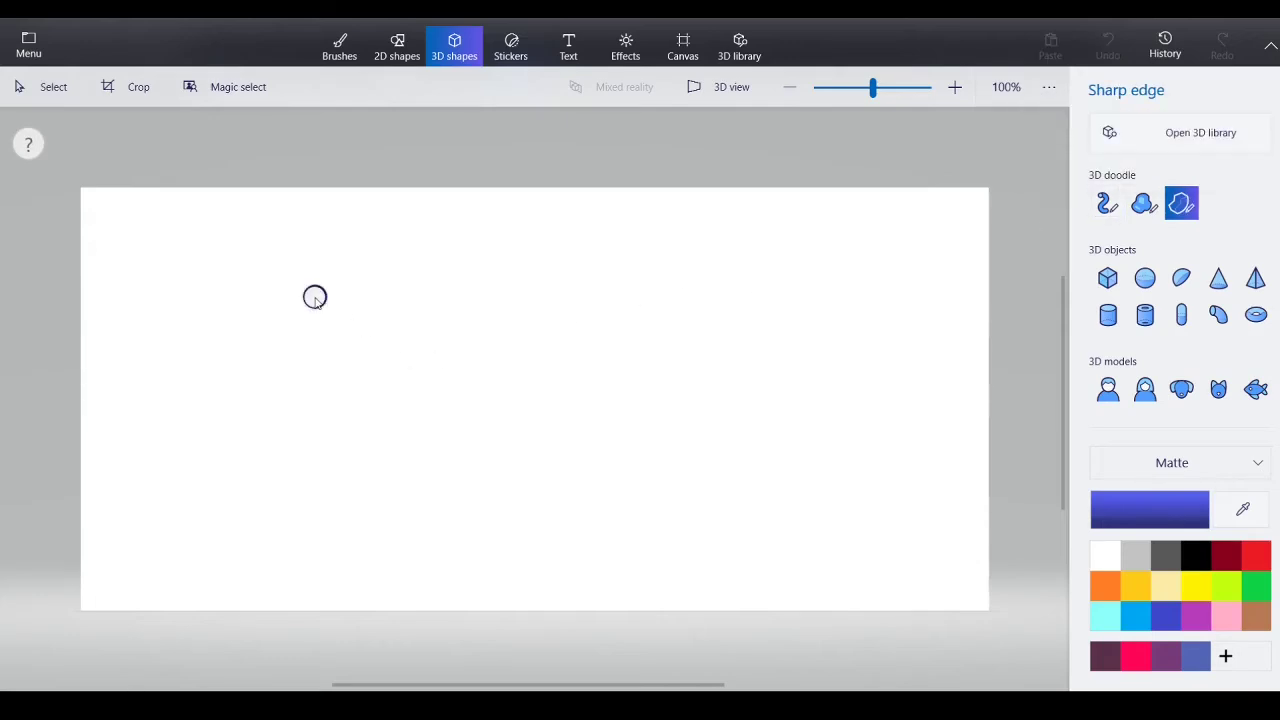
mouse_move(314, 297)
left_mouse_down()
mouse_move(340, 363)
mouse_move(527, 279)
mouse_move(617, 480)
mouse_move(748, 472)
mouse_move(770, 490)
mouse_move(429, 559)
mouse_move(199, 387)
left_mouse_up()
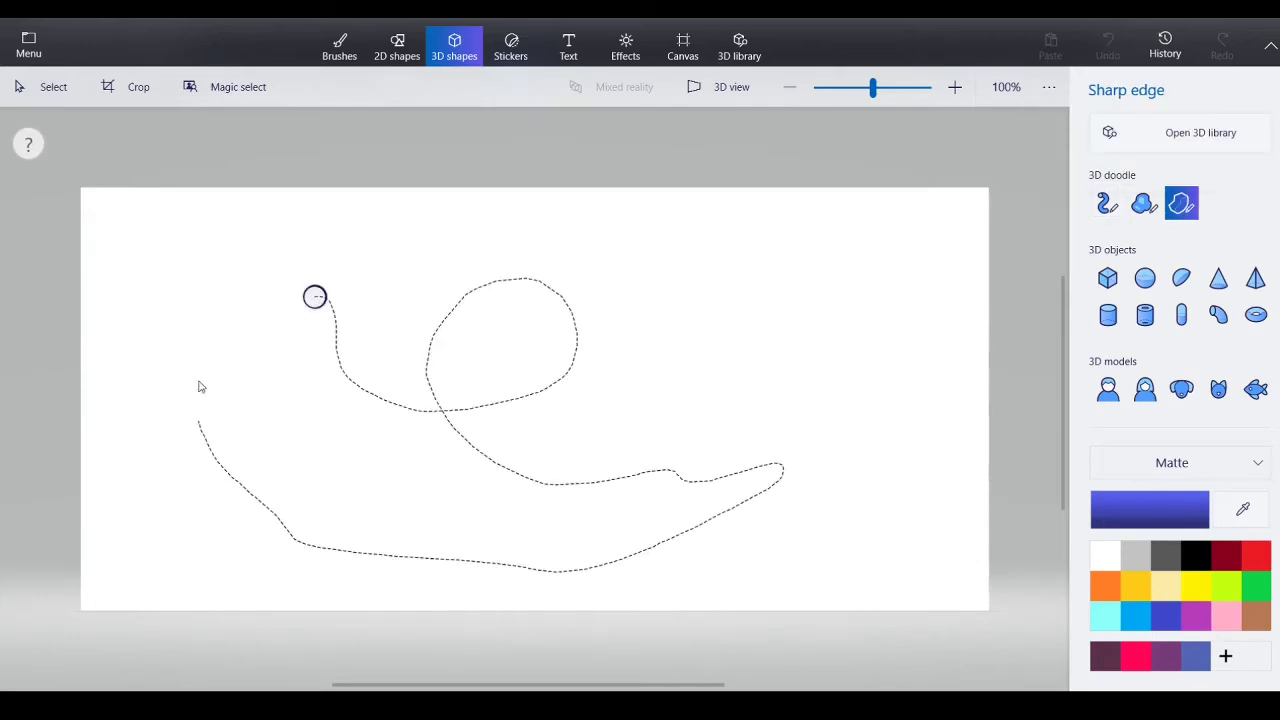
left_click_drag(303, 305, 317, 304)
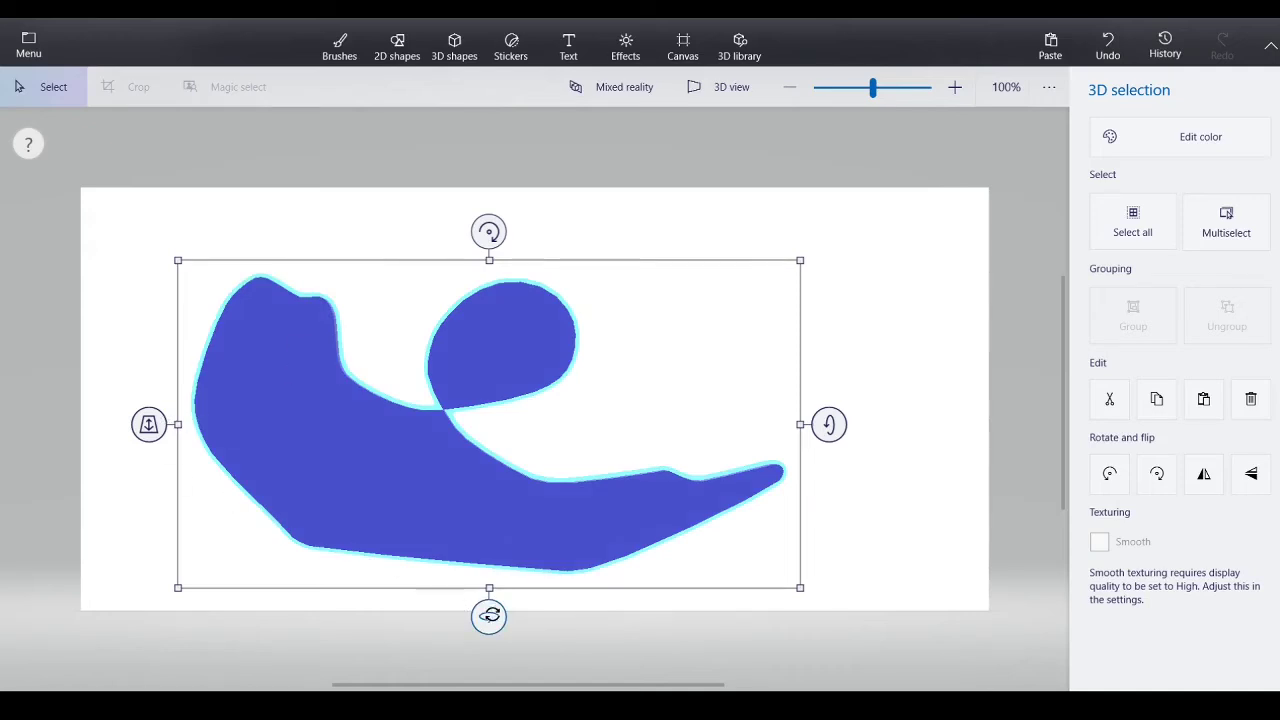
Step: Rotate the sharp-edged doodle about its vertical axis and delete it
mouse_move(489, 616)
left_mouse_down()
mouse_move(683, 597)
mouse_move(834, 531)
mouse_move(945, 533)
mouse_move(1060, 500)
mouse_move(594, 543)
mouse_move(656, 563)
mouse_move(366, 494)
mouse_move(229, 489)
mouse_move(2, 451)
mouse_move(323, 466)
mouse_move(497, 458)
left_mouse_up()
key("Delete")
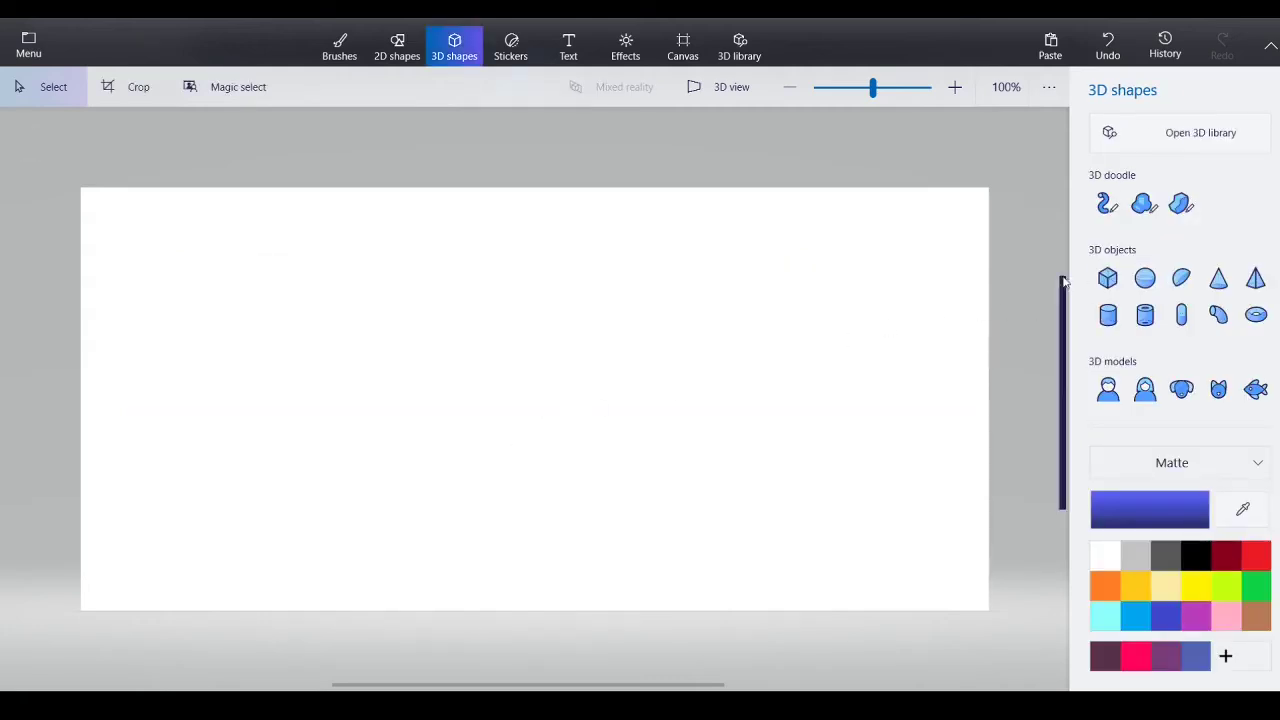
Step: Place a large 3D pyramid in the middle of the canvas and slide it forward and backward on the z-axis
left_click(1256, 284)
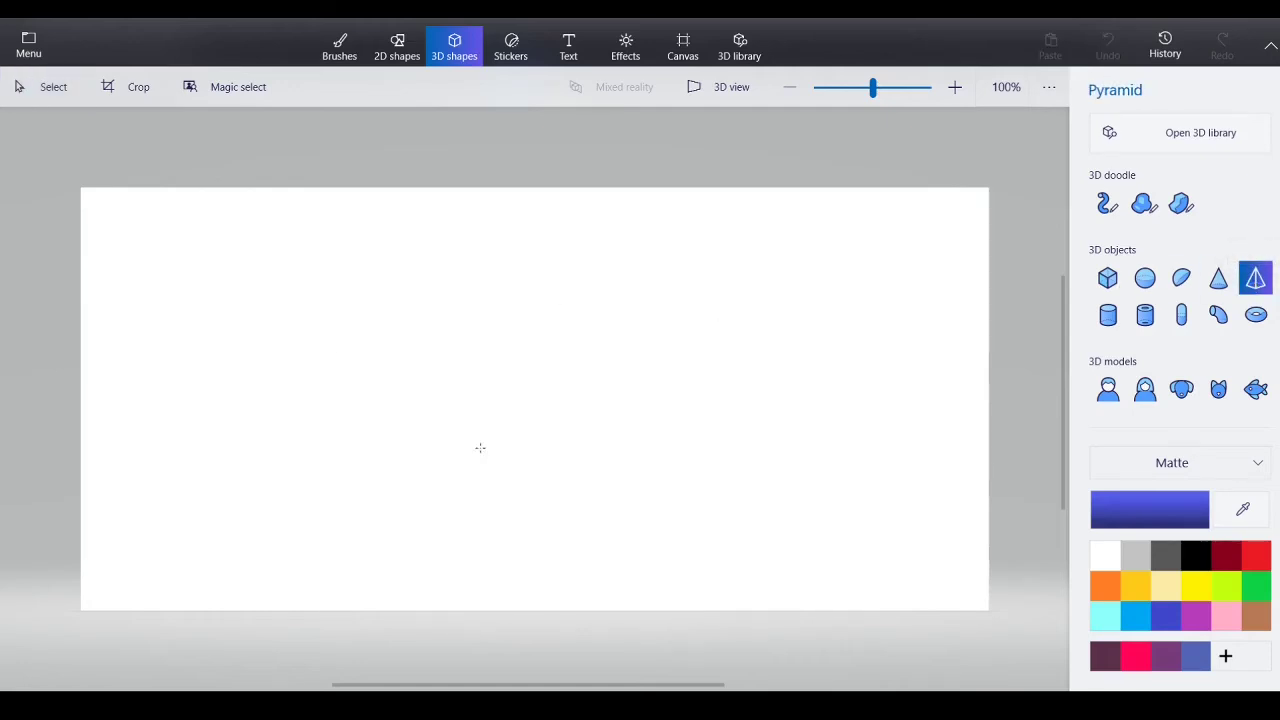
mouse_move(480, 448)
left_mouse_down()
mouse_move(691, 486)
mouse_move(689, 537)
left_mouse_up()
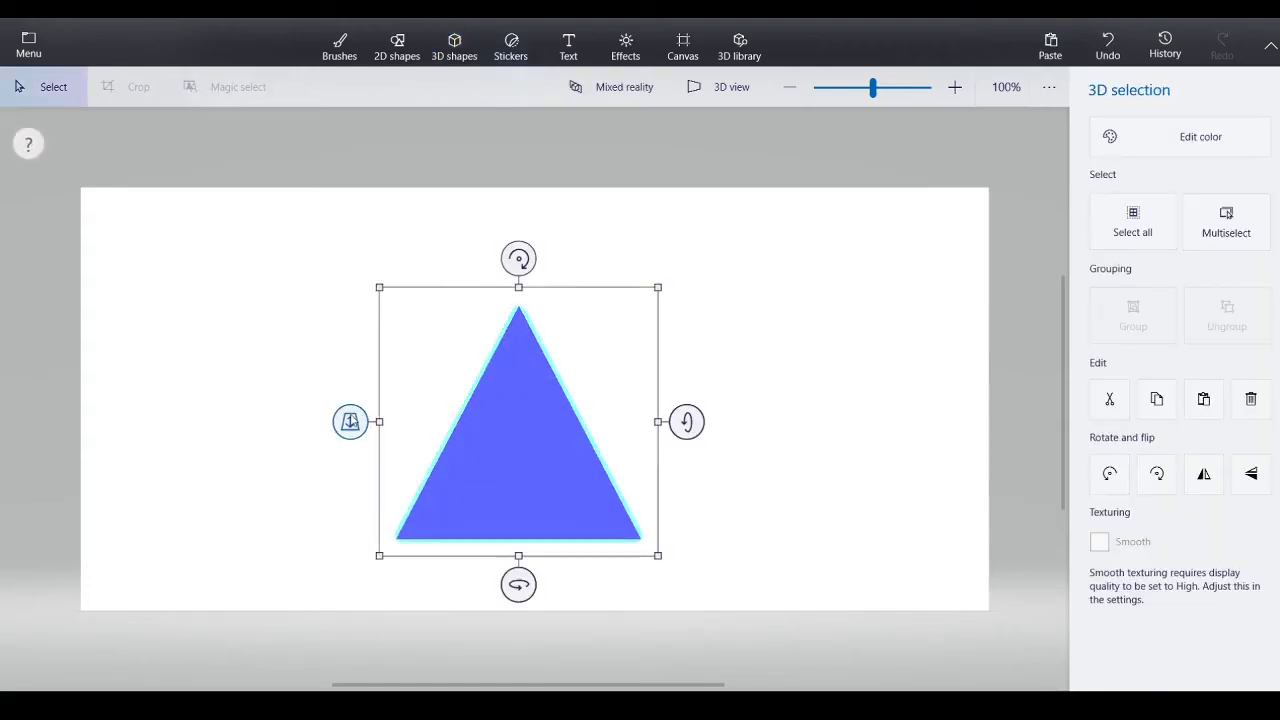
mouse_move(350, 421)
left_mouse_down()
mouse_move(352, 482)
mouse_move(403, 476)
mouse_move(397, 531)
mouse_move(430, 475)
mouse_move(351, 421)
left_mouse_up()
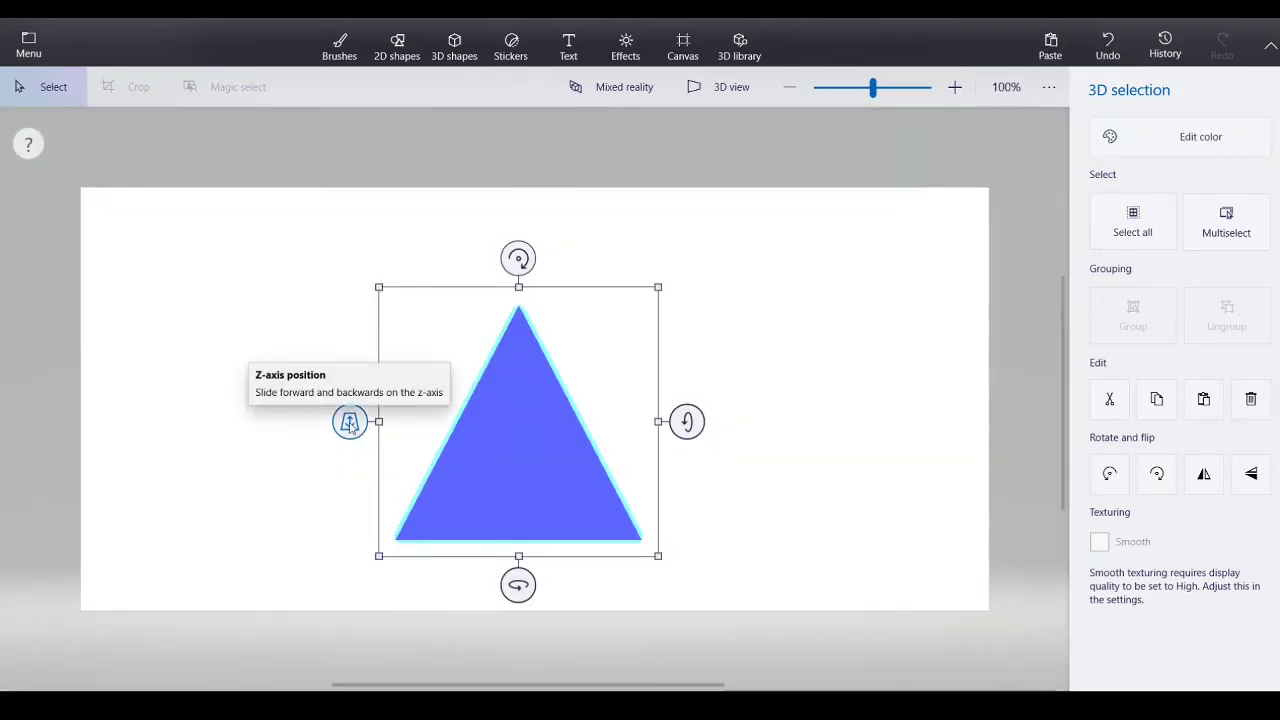
left_click_drag(350, 423, 386, 423)
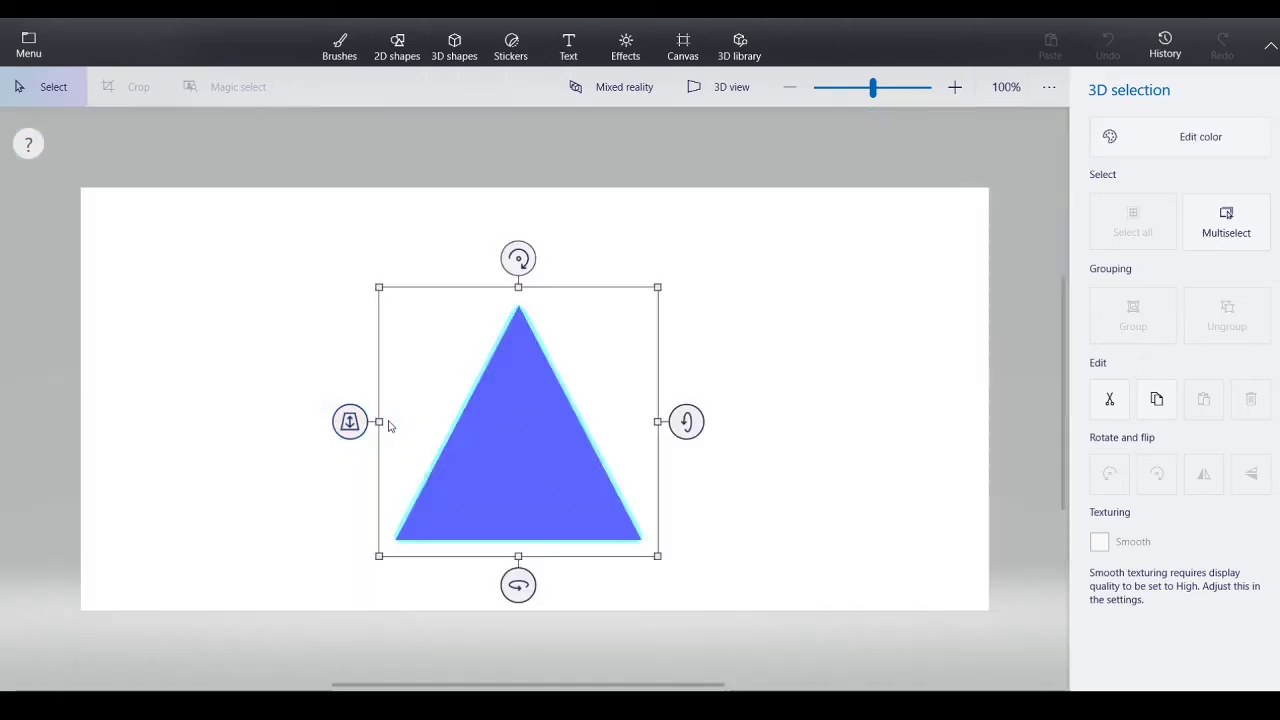
Step: Rotate the pyramid about its vertical and horizontal axes to show its side faces, and delete it
left_click_drag(518, 585, 474, 500)
left_click_drag(526, 257, 522, 369)
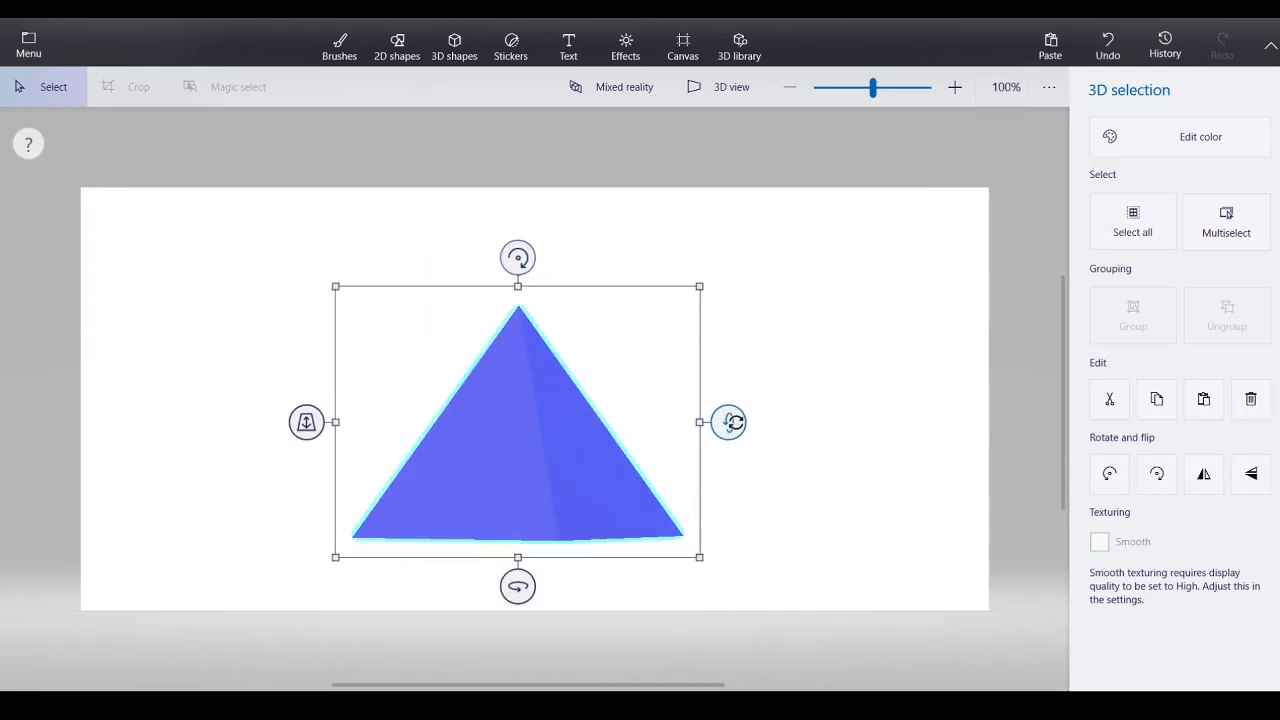
left_click_drag(733, 422, 783, 439)
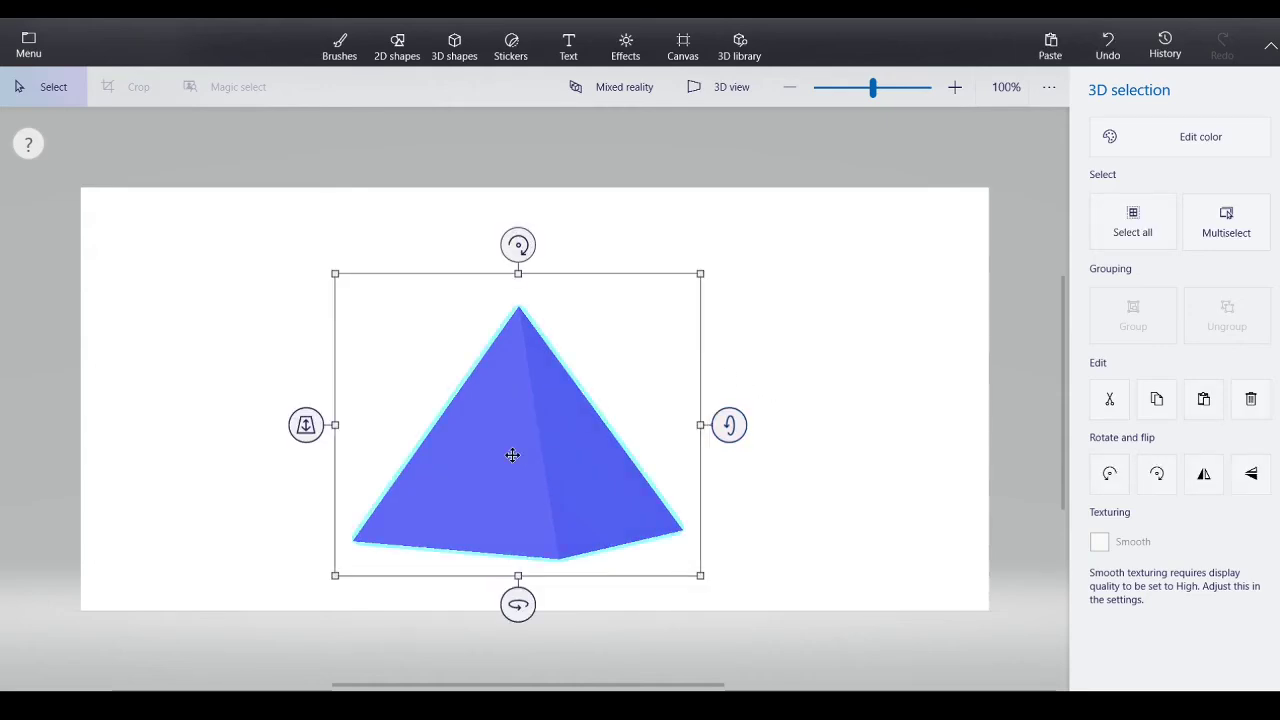
key("Delete")
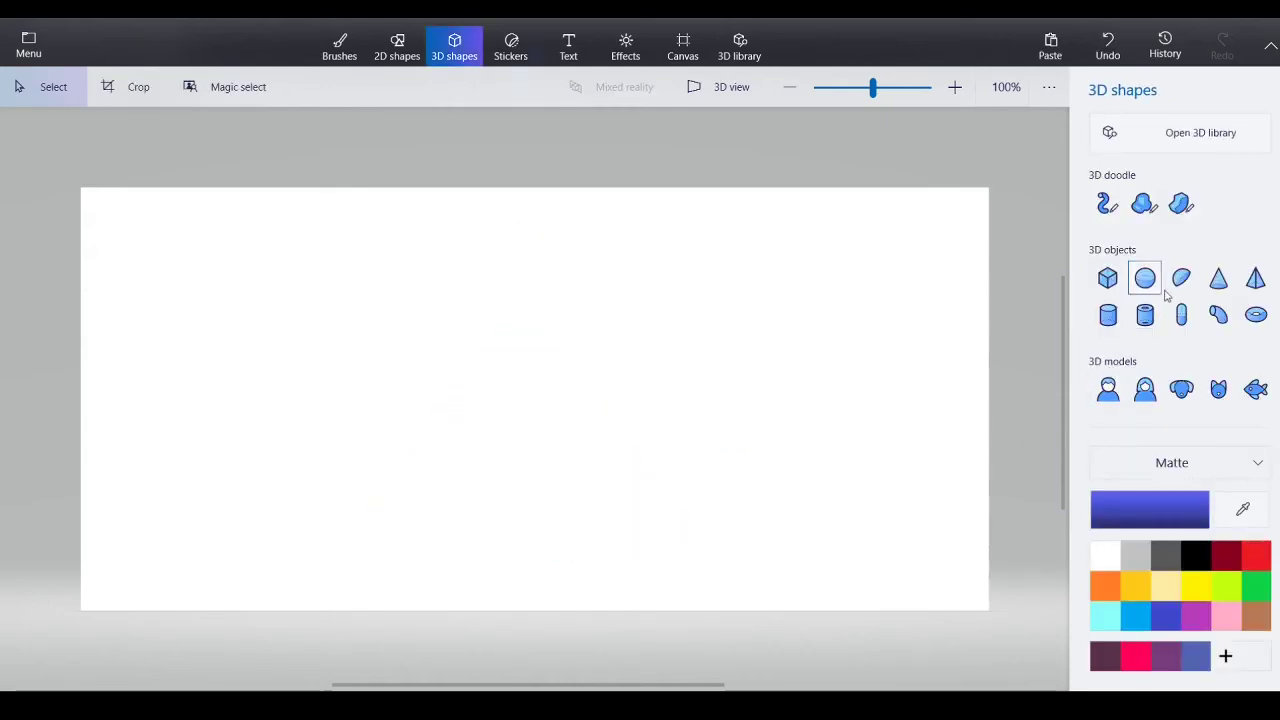
Step: Choose the Man 3D model for placement on the canvas
left_click(1108, 390)
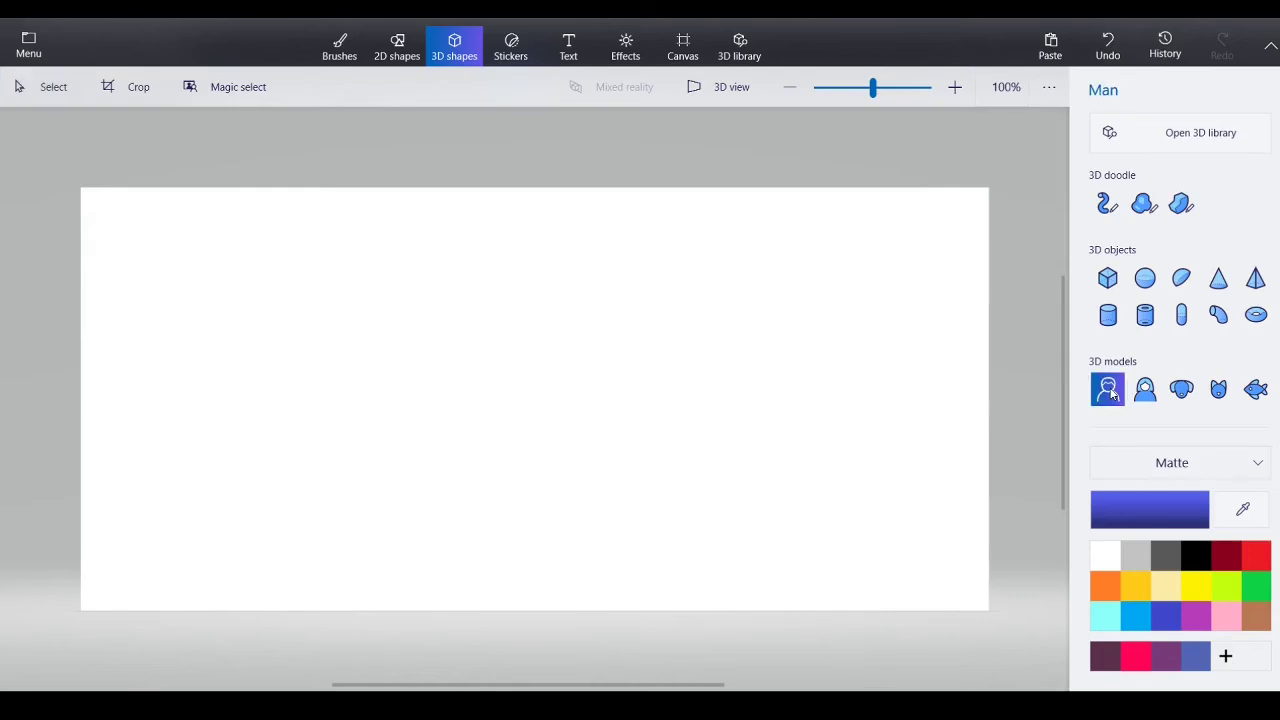